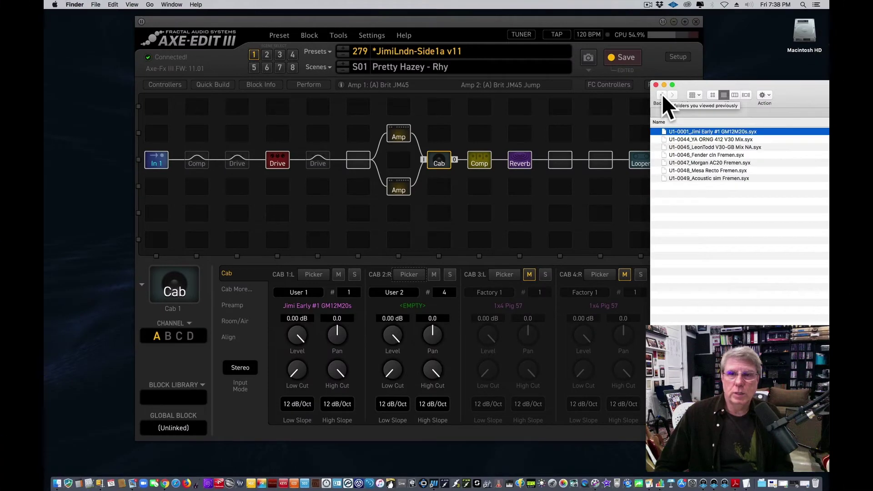
# - In Finder, open the 2_INSTALL_TO_USER CABS1 folder and select U1-0001_Jimi Early #1 GM12M20s.syx
pyautogui.click(662, 94)
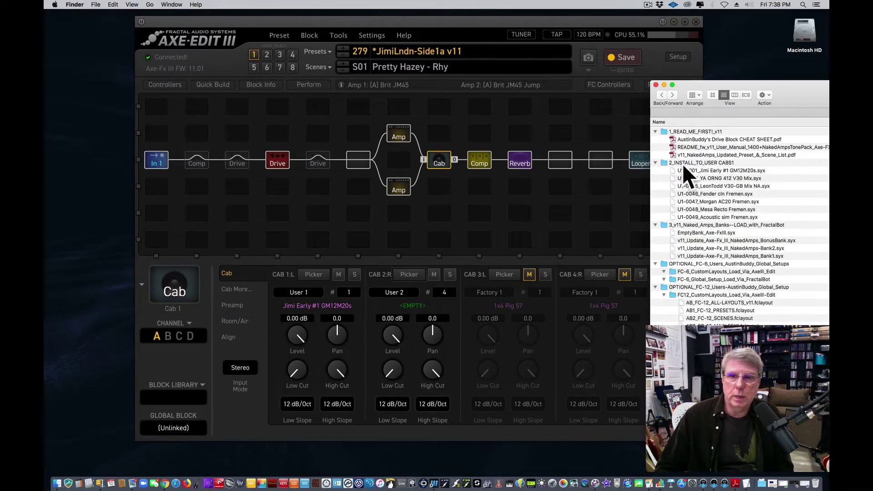
pyautogui.click(747, 163)
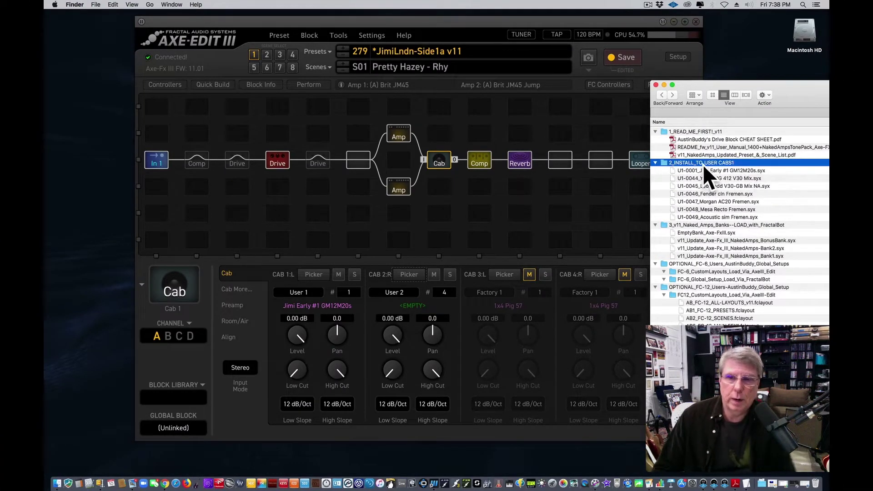
pyautogui.doubleClick(689, 162)
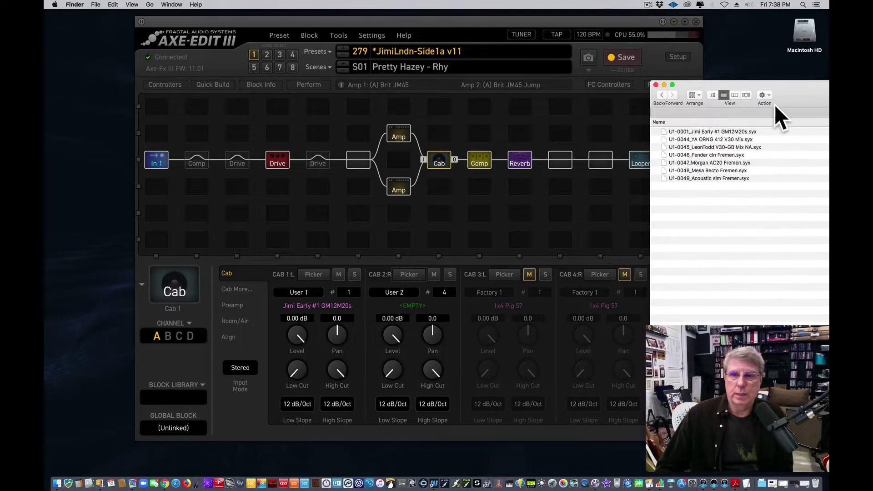
pyautogui.moveTo(786, 97); pyautogui.dragTo(785, 95)
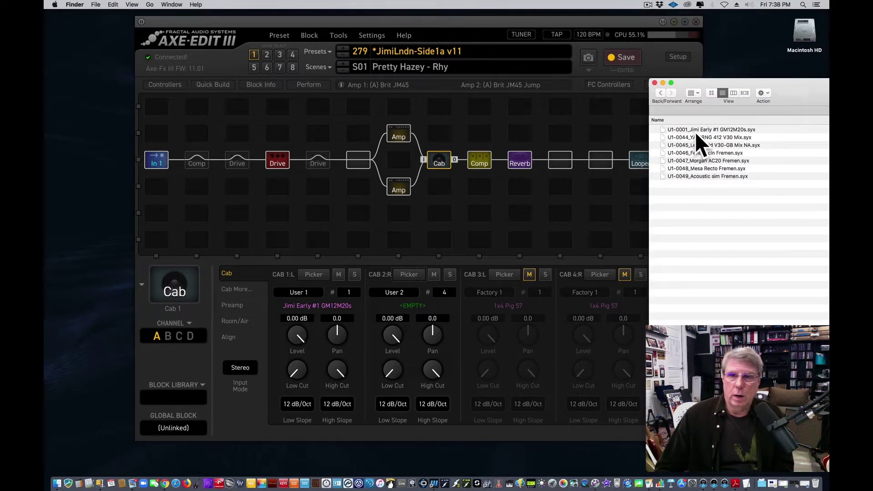
pyautogui.click(767, 129)
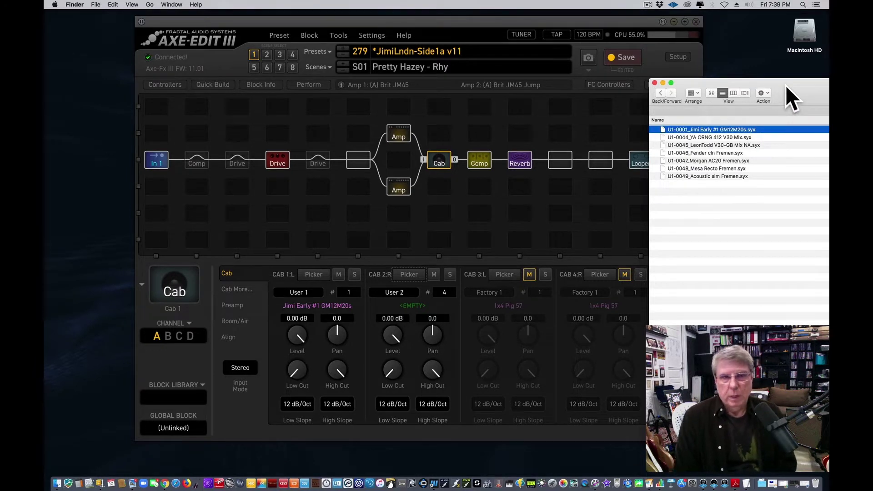
# - Open and dismiss the editor's preset list, keeping preset 279 current
pyautogui.click(316, 54)
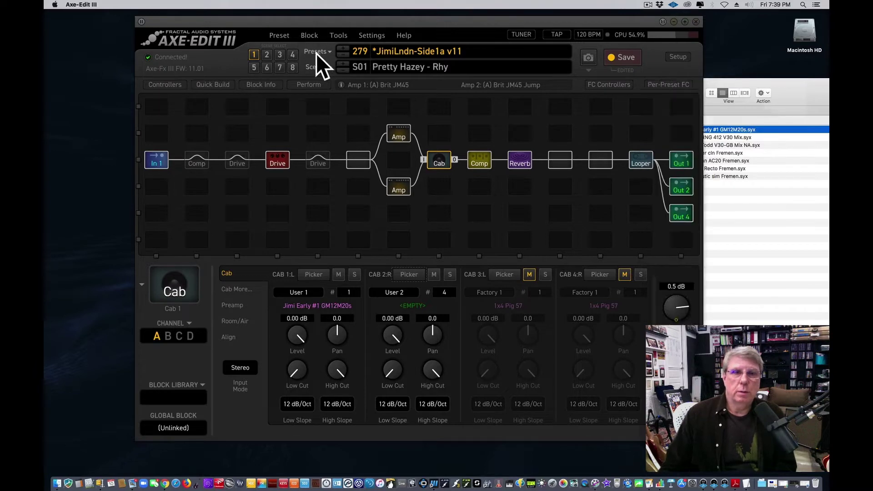
pyautogui.click(316, 53)
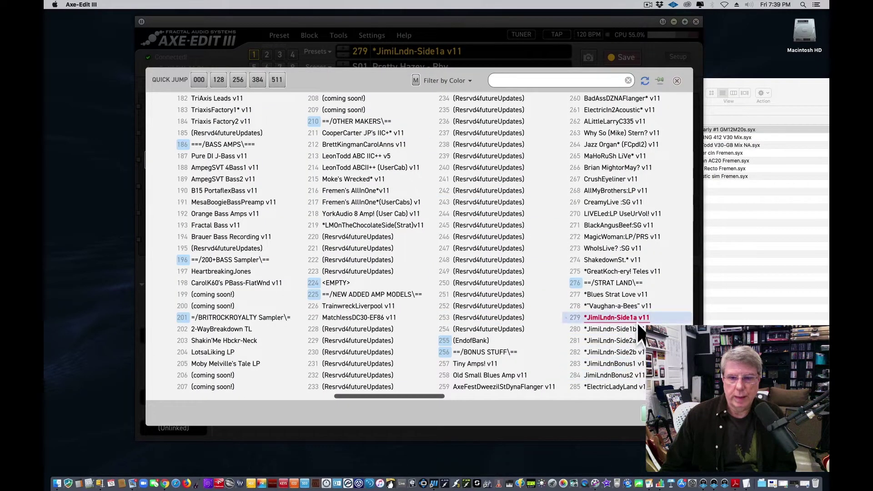
pyautogui.click(736, 83)
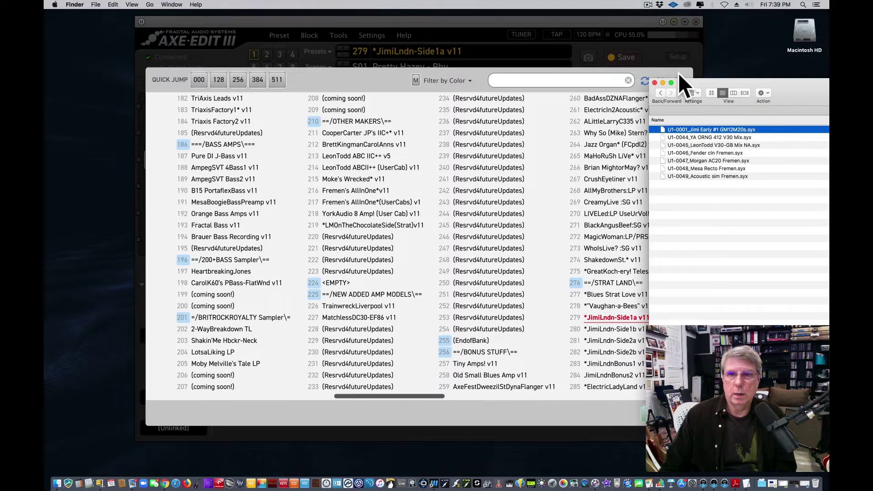
pyautogui.click(680, 72)
pyautogui.click(678, 80)
pyautogui.click(718, 82)
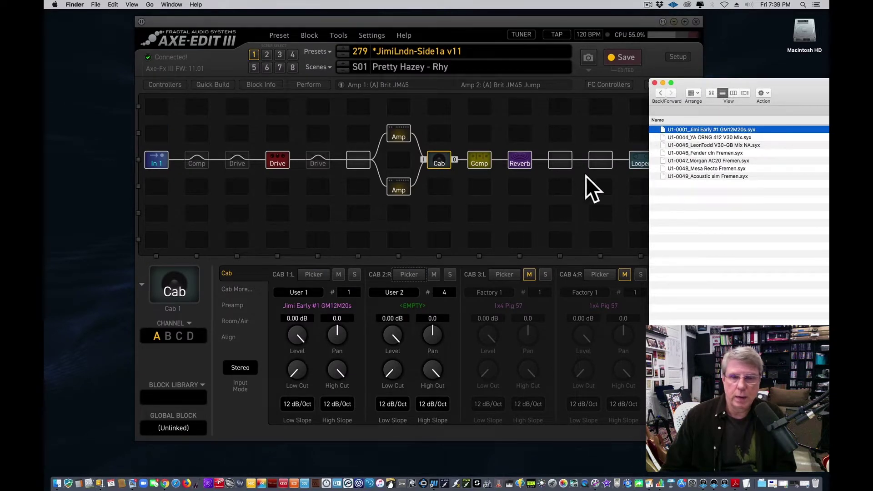
# - Mute and unmute CAB 2, then solo it and turn solo back off
pyautogui.click(433, 273)
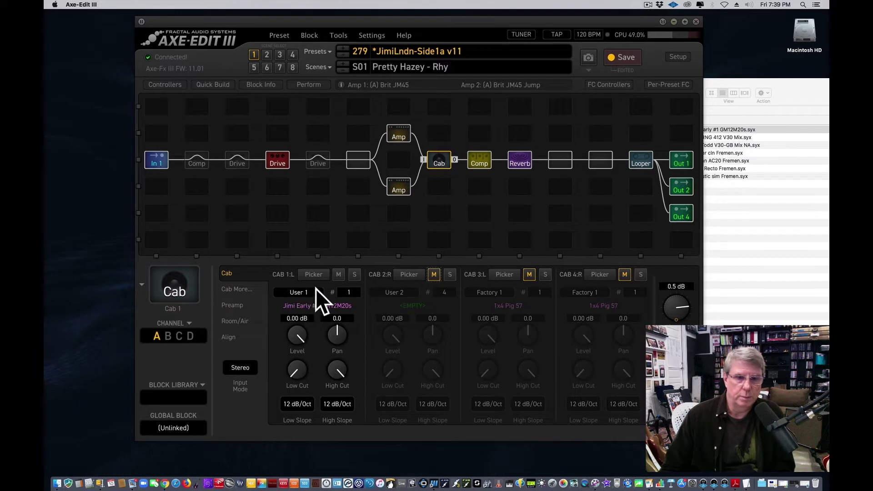
pyautogui.click(434, 274)
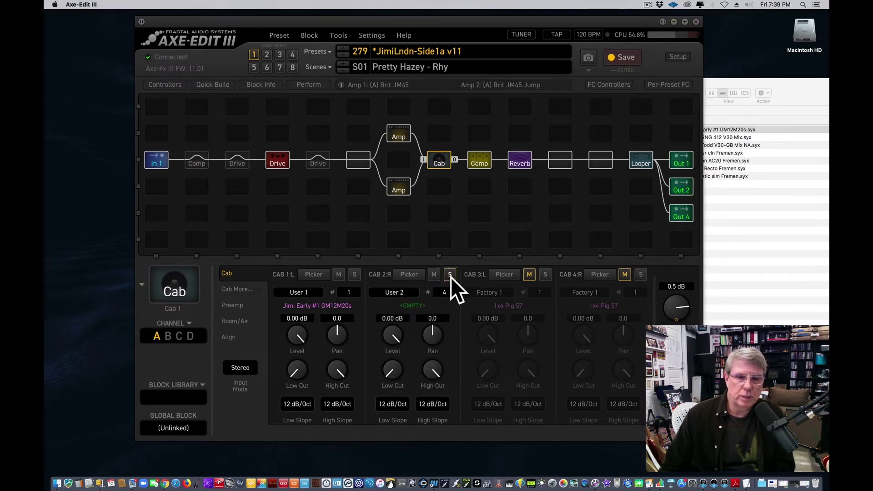
pyautogui.click(449, 274)
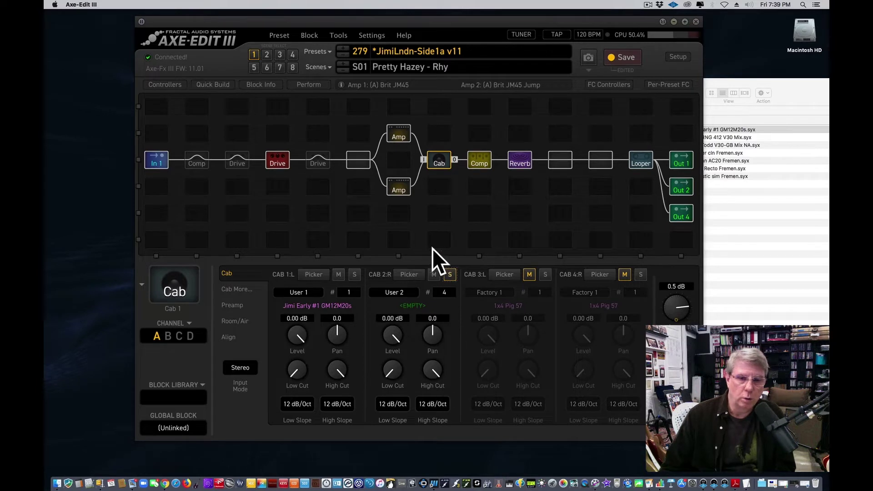
pyautogui.click(449, 274)
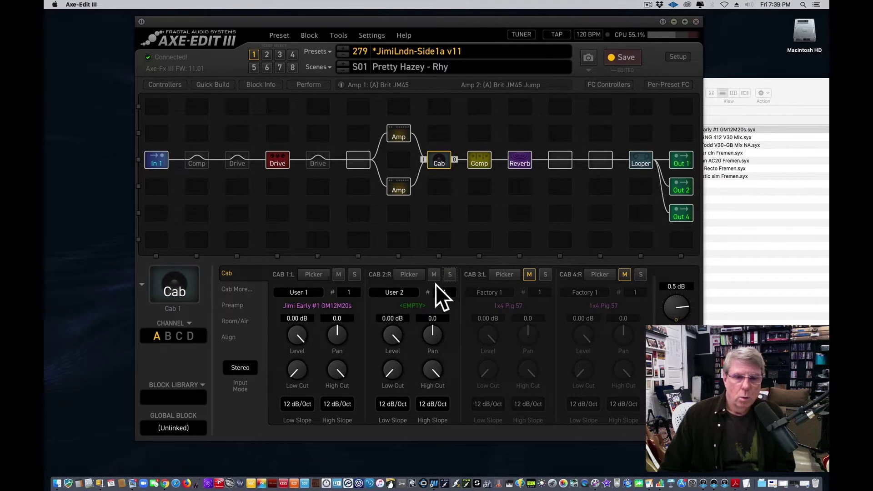
# - Drop the Jimi Early #1 GM12M20s file onto CAB 2's empty slot, then open the preset list
pyautogui.click(741, 84)
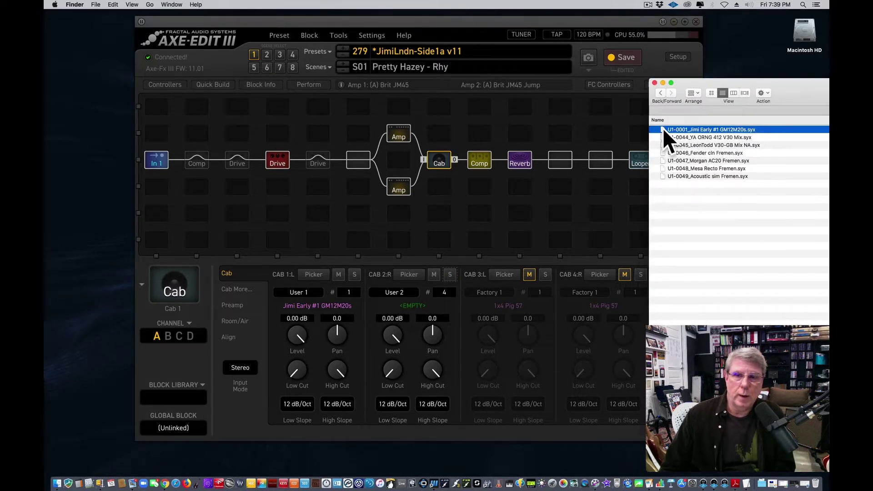
pyautogui.moveTo(662, 128); pyautogui.dragTo(438, 306)
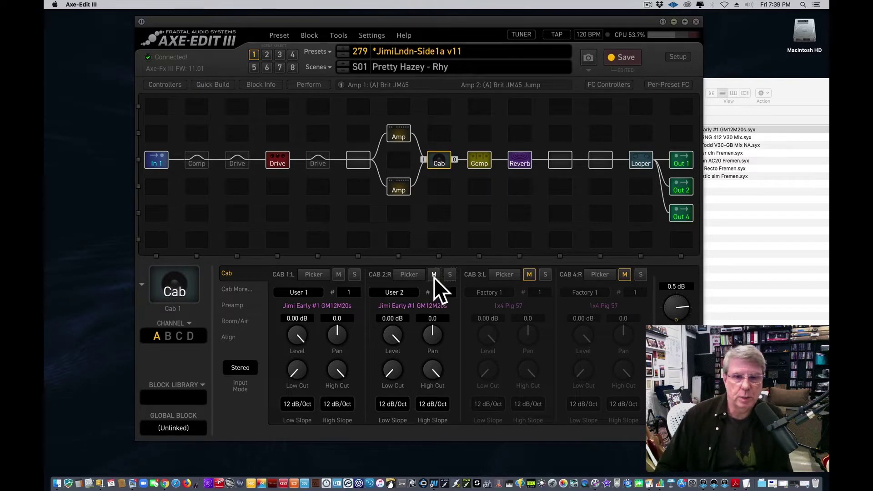
pyautogui.click(312, 53)
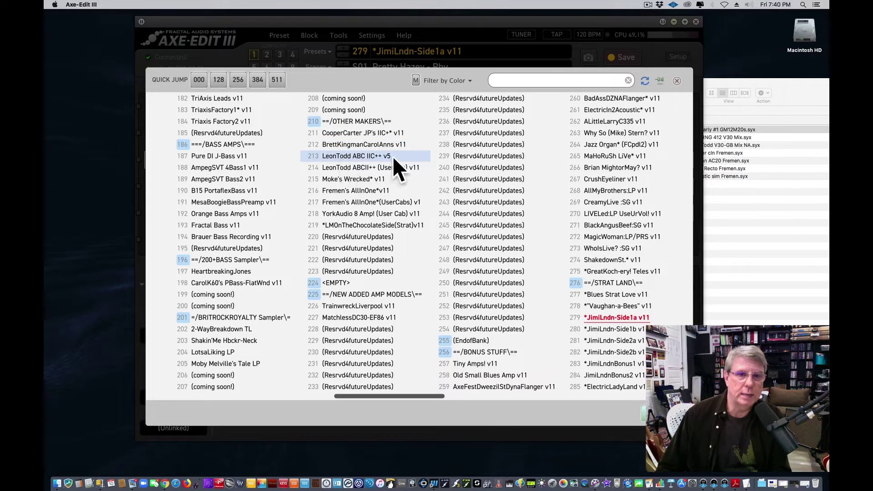
# - Load preset 214 LeonTodd ABCII++ (UserCab) v11, show its Cab block, and select U1-0045_LeonTodd V30-GB Mix NA.syx
pyautogui.click(347, 167)
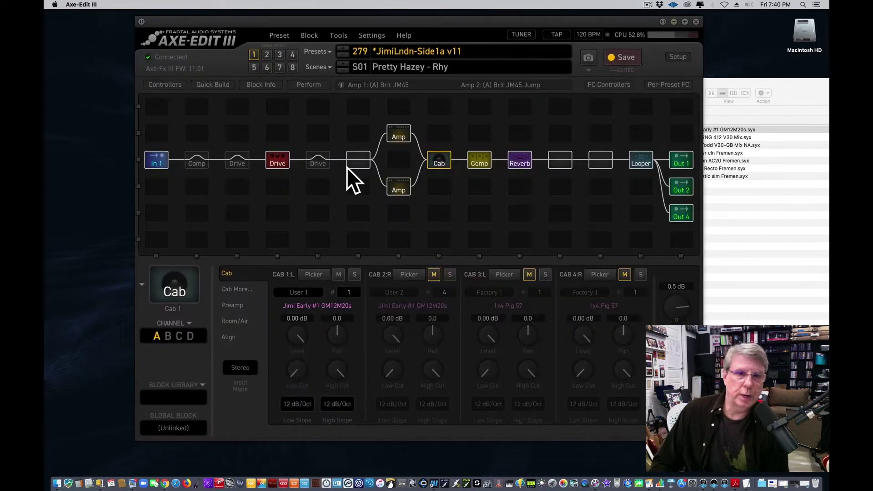
pyautogui.click(556, 159)
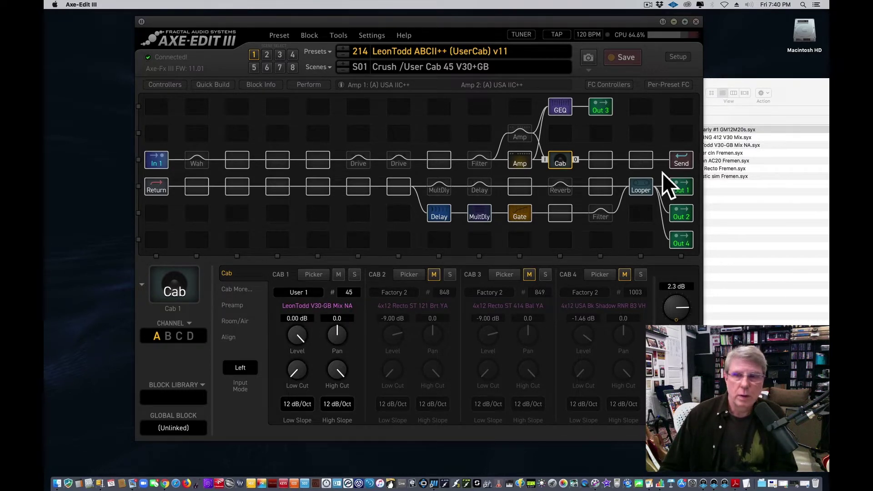
pyautogui.click(714, 83)
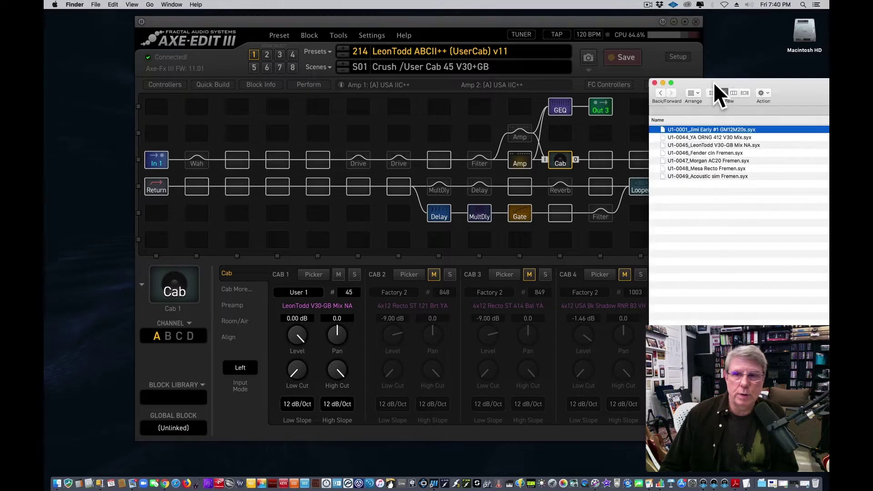
pyautogui.click(776, 145)
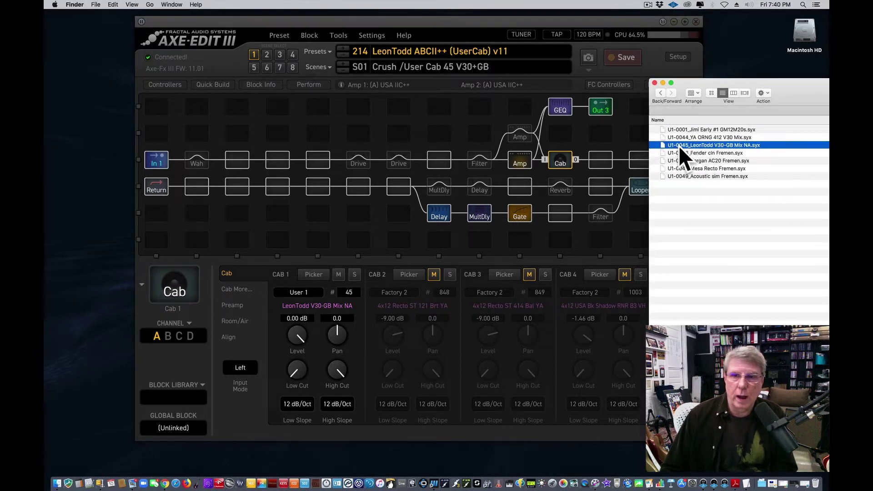
# - Drag the LeonTodd V30-GB Mix NA cab file into Cab 1
pyautogui.moveTo(690, 147); pyautogui.dragTo(665, 116)
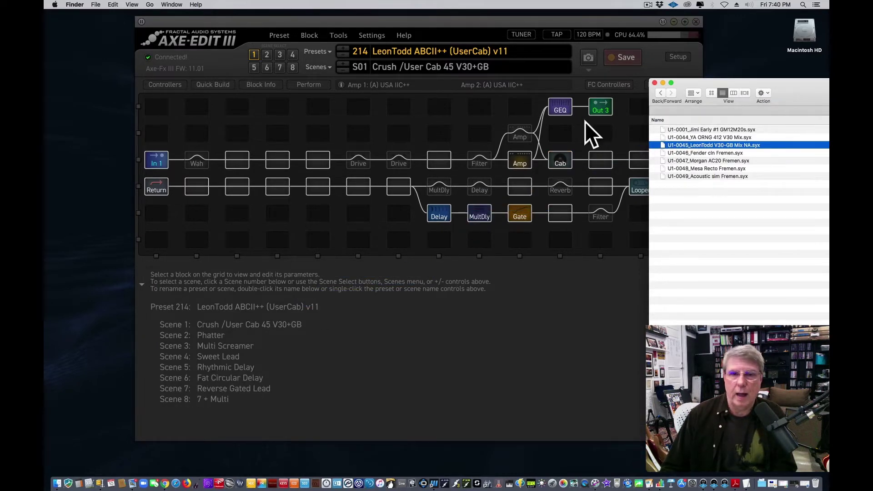
pyautogui.click(555, 159)
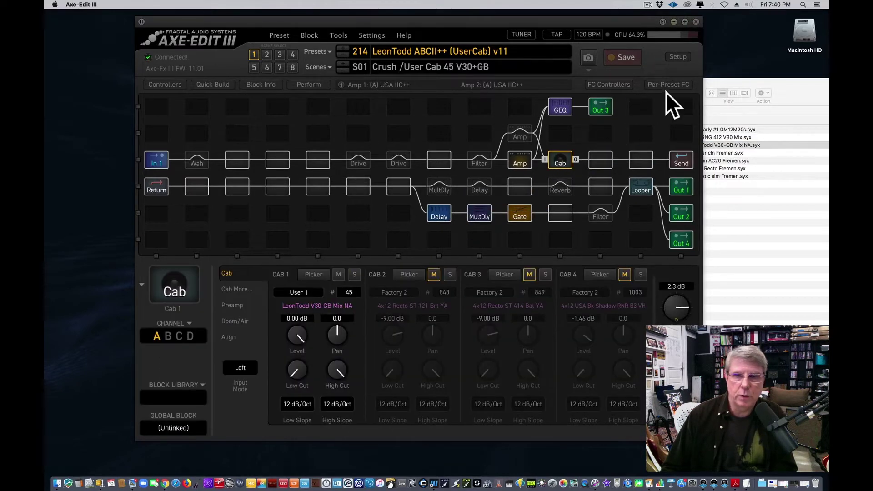
pyautogui.click(669, 145)
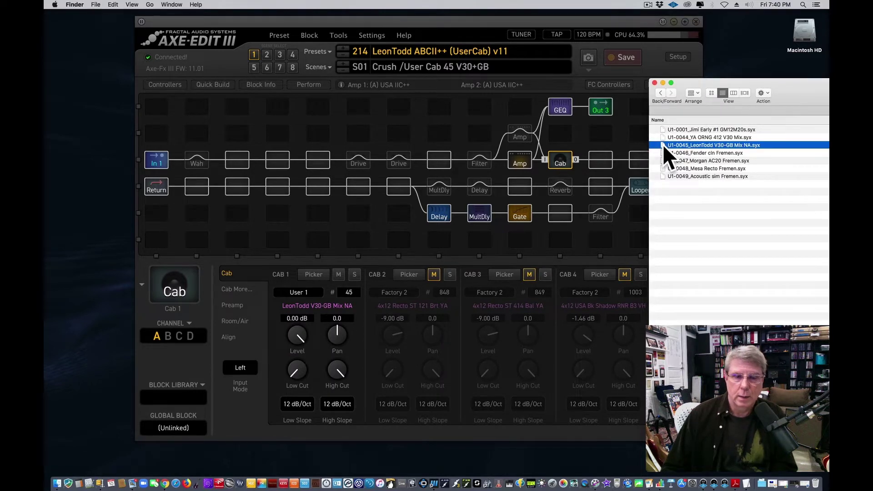
pyautogui.moveTo(663, 145); pyautogui.dragTo(303, 306)
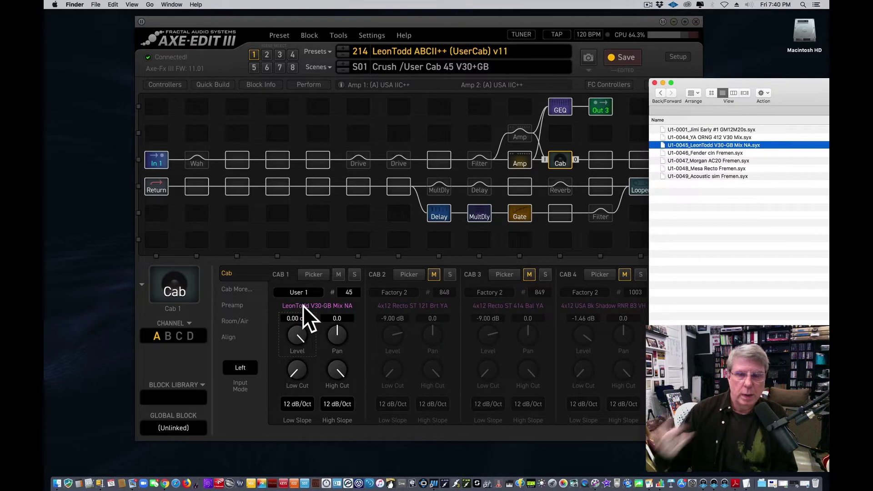
# - Switch to preset 217 Fremen's AllInOne*(UserCabs) v1 and drop U1-0046_Fender cln Fremen.syx onto Cab 1
pyautogui.click(316, 53)
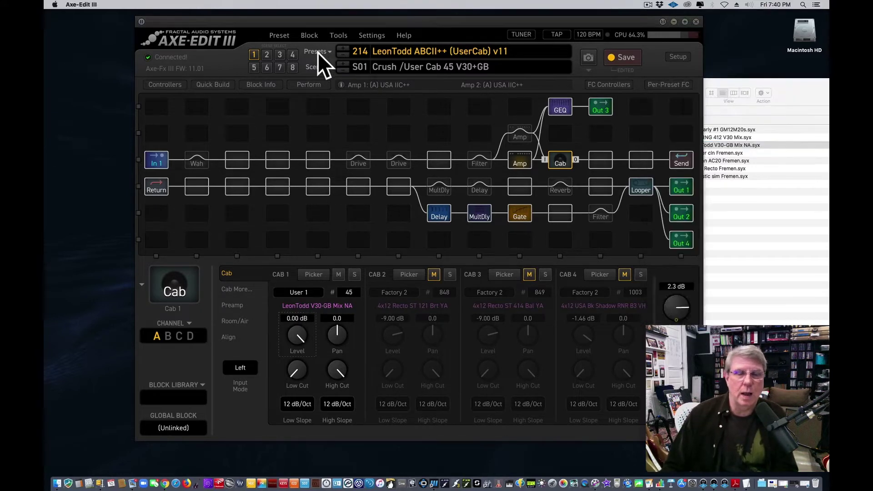
pyautogui.click(317, 53)
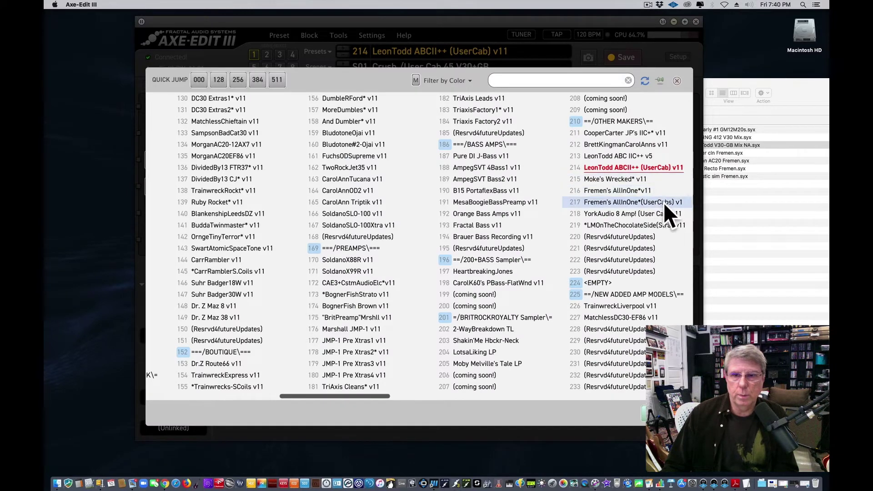
pyautogui.click(610, 204)
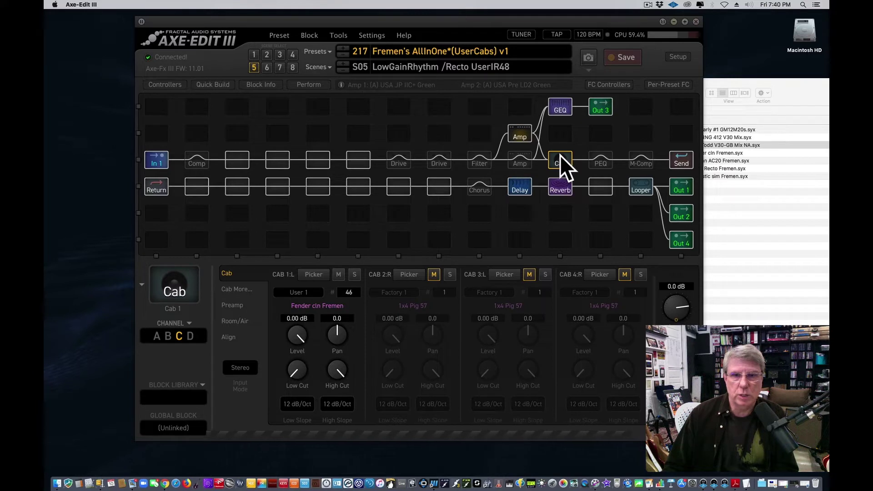
pyautogui.click(720, 84)
pyautogui.click(712, 153)
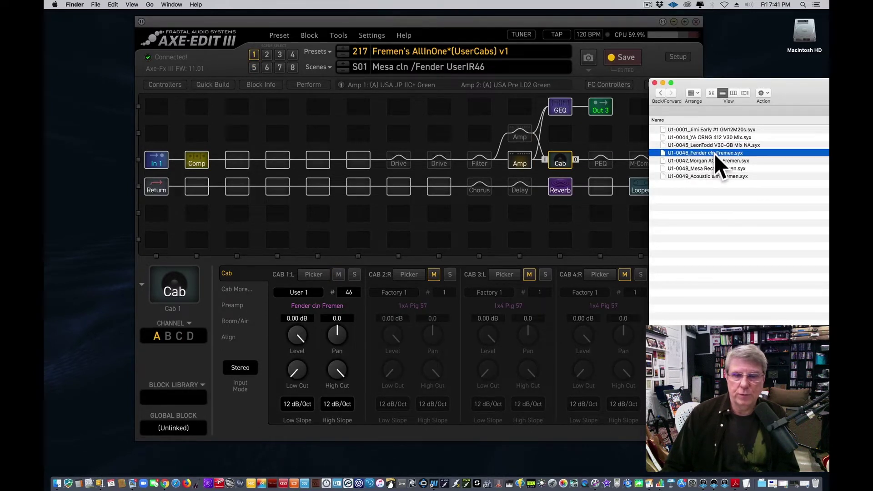
pyautogui.moveTo(663, 152); pyautogui.dragTo(324, 305)
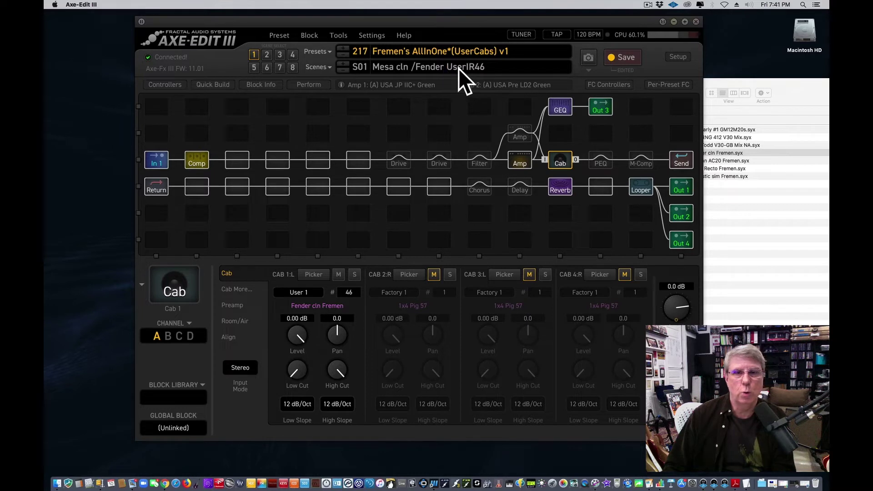
# - Step through scenes 2 and 3, then load the Morgan AC20 Fremen cab into Cab 1 on scene 4 Voxy crunch
pyautogui.click(266, 55)
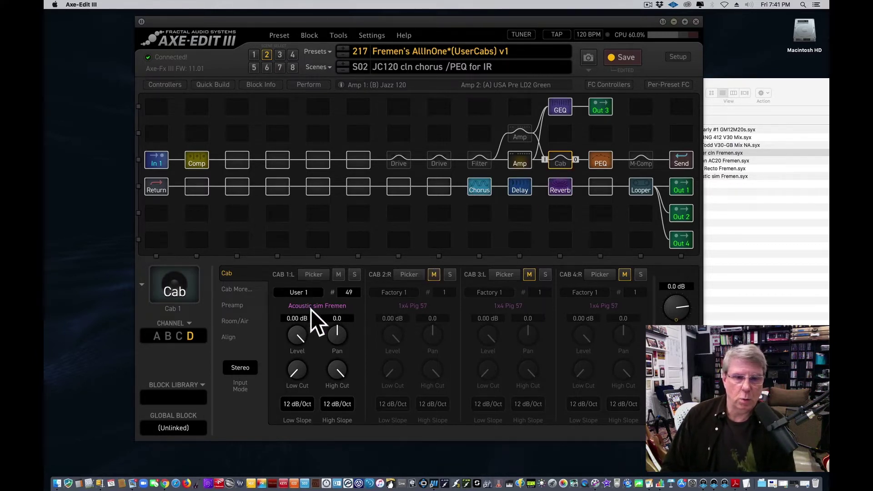
pyautogui.click(280, 54)
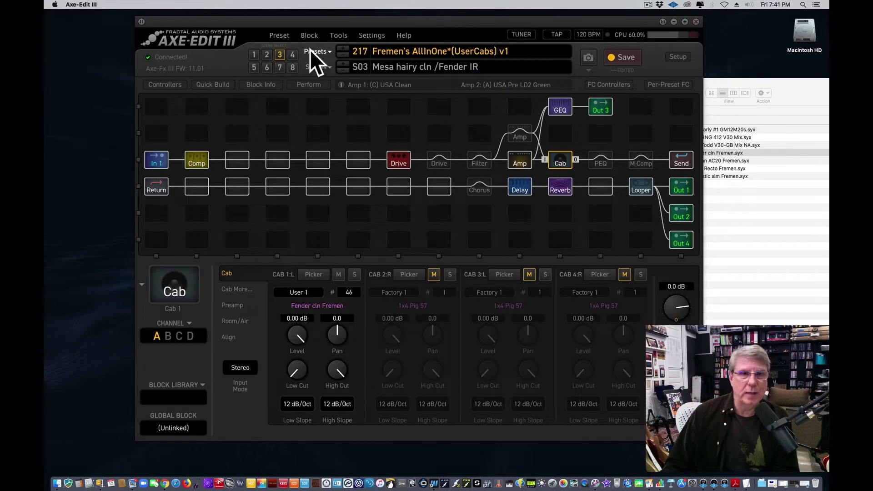
pyautogui.click(293, 54)
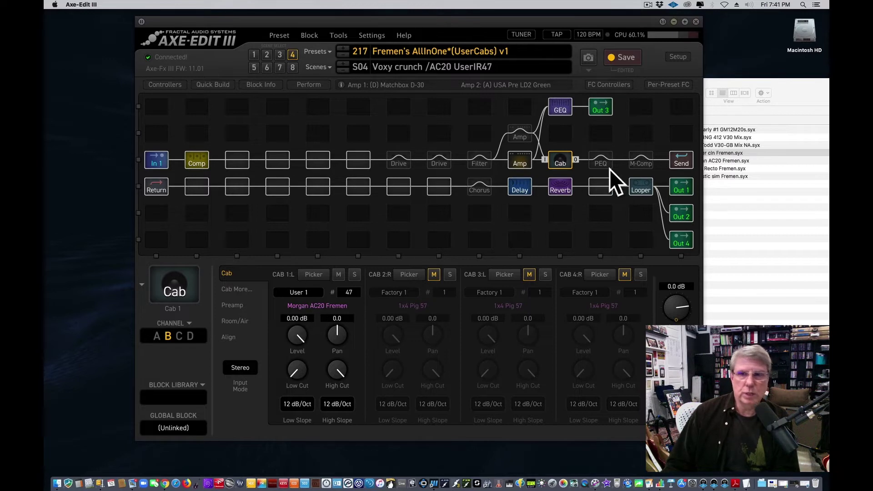
pyautogui.click(718, 83)
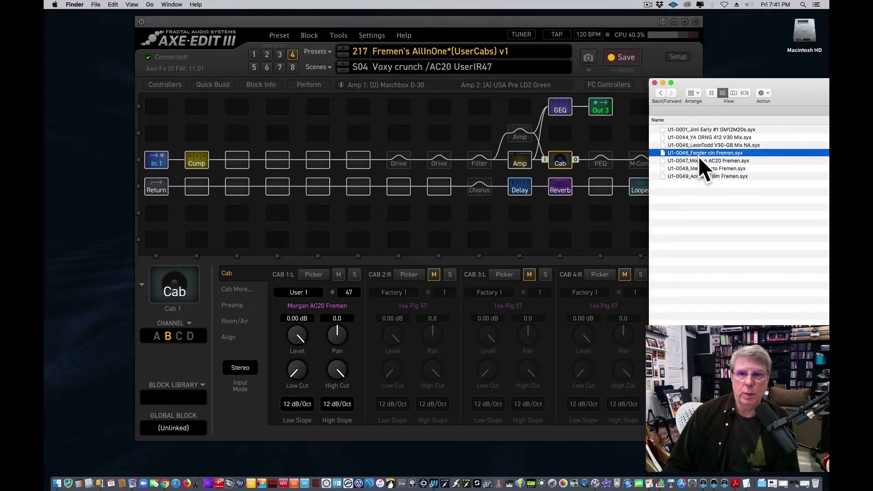
pyautogui.click(709, 161)
pyautogui.moveTo(686, 162); pyautogui.dragTo(337, 309)
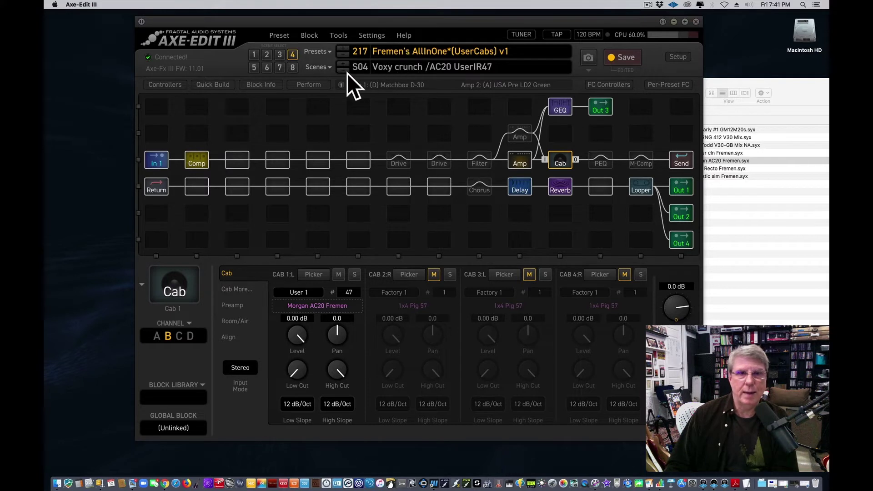
# - On scene 5 LowGainRhythm, load the Mesa Recto Fremen cab into Cab 1
pyautogui.click(252, 67)
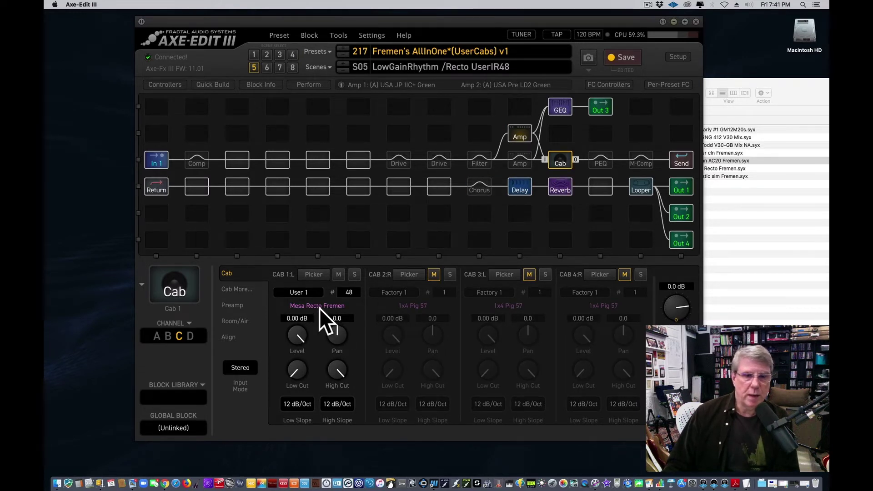
pyautogui.click(720, 79)
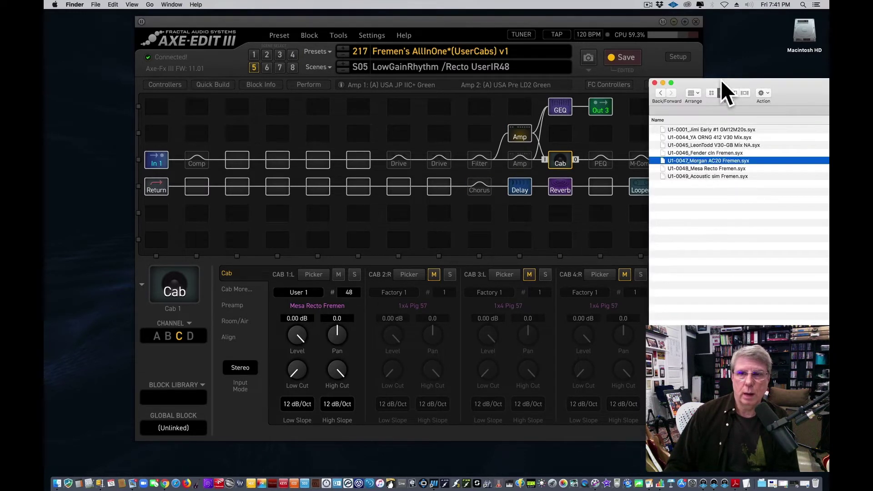
pyautogui.click(733, 168)
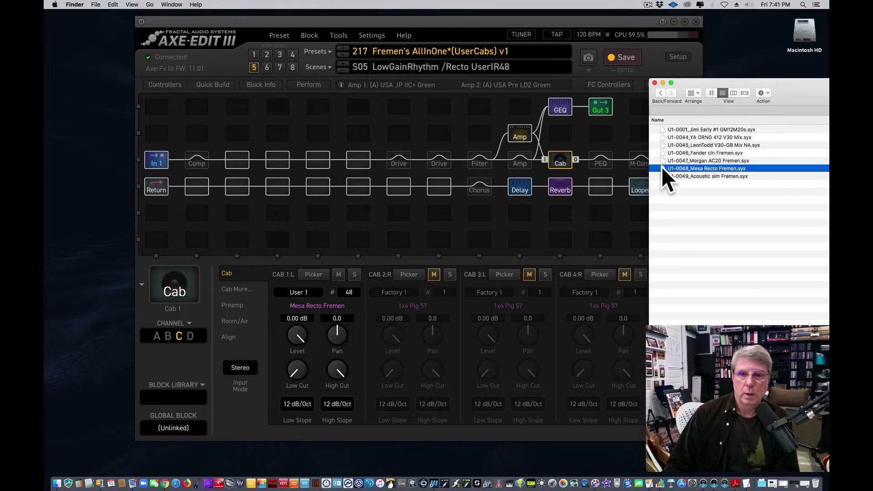
pyautogui.moveTo(661, 167); pyautogui.dragTo(333, 304)
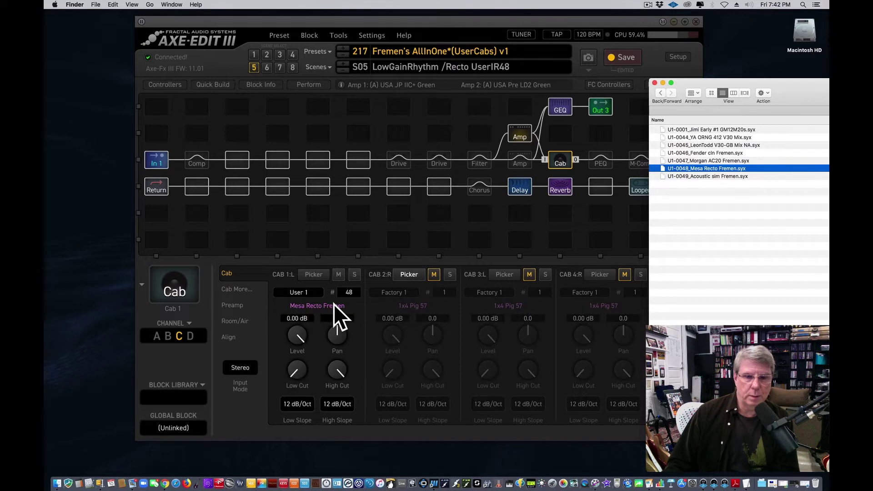
# - Step through scenes 6 and 7, then load the Acoustic sim Fremen cab into Cab 1 on scene 8 AcousticSim
pyautogui.click(267, 67)
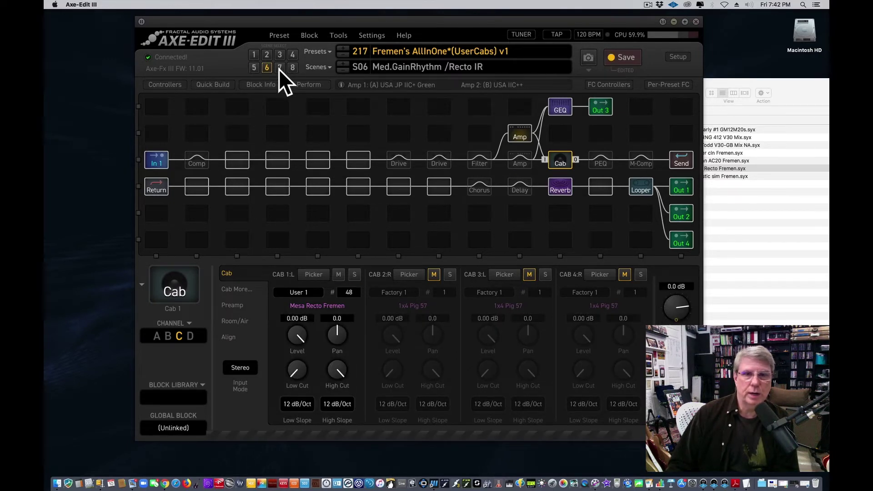
pyautogui.click(279, 67)
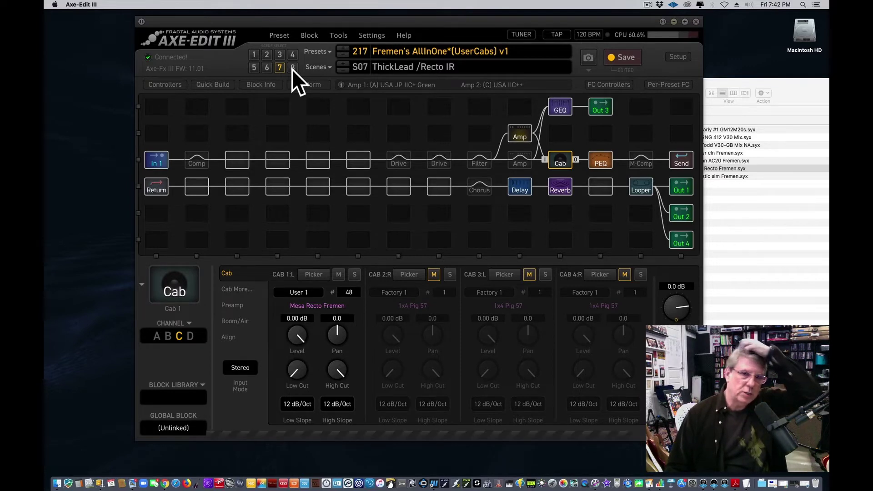
pyautogui.click(292, 68)
pyautogui.click(722, 80)
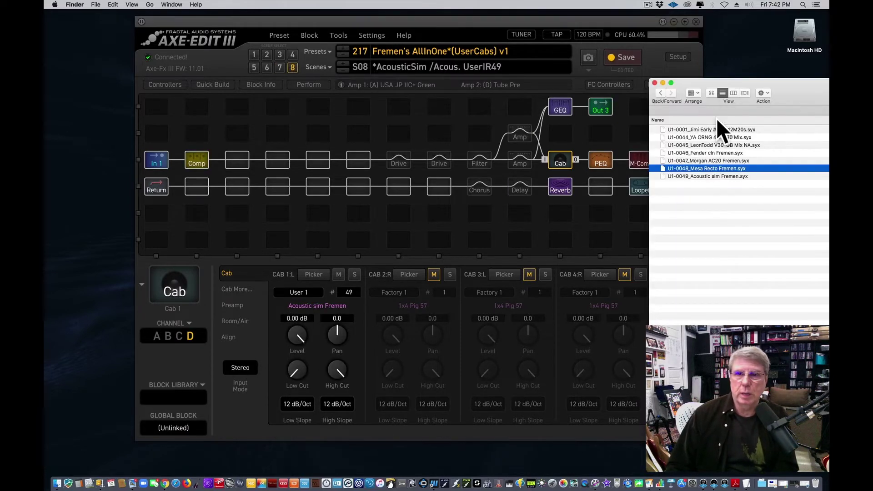
pyautogui.click(673, 176)
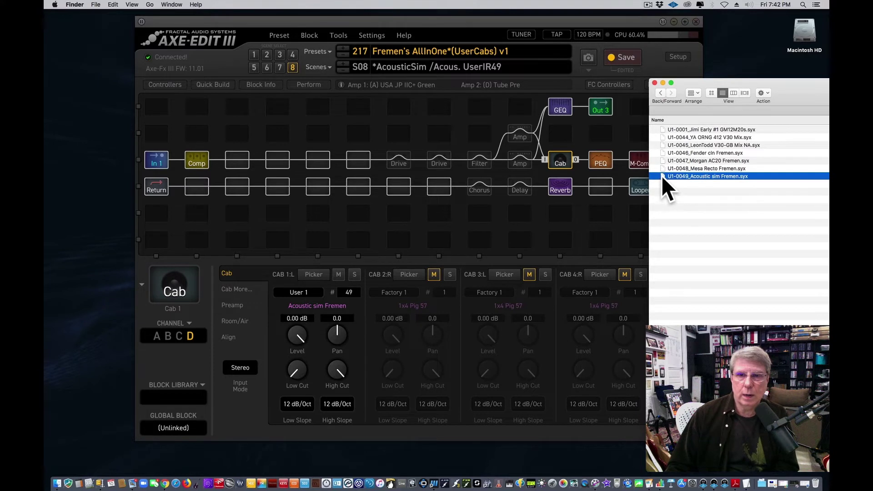
pyautogui.moveTo(661, 175); pyautogui.dragTo(323, 309)
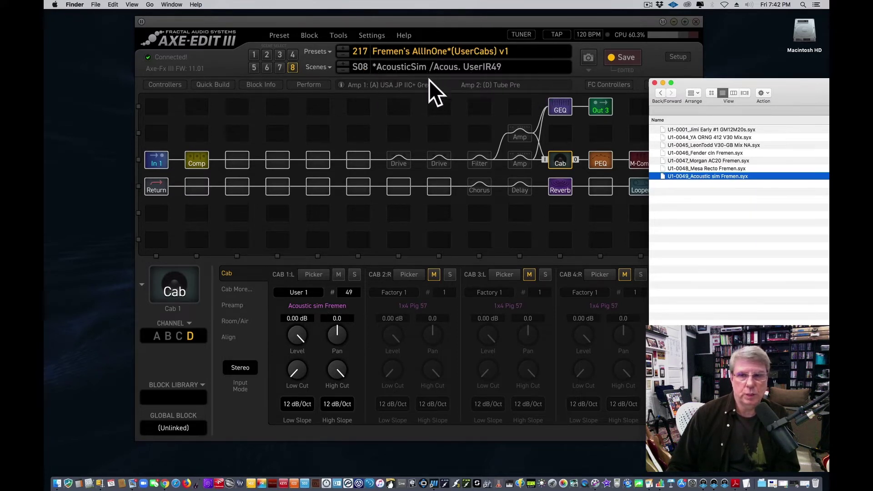
# - Load preset 218 YorkAudio 8 Amp! (User Cab) v11 and select U1-0044_YA ORNG 412 V30 Mix.syx
pyautogui.click(316, 52)
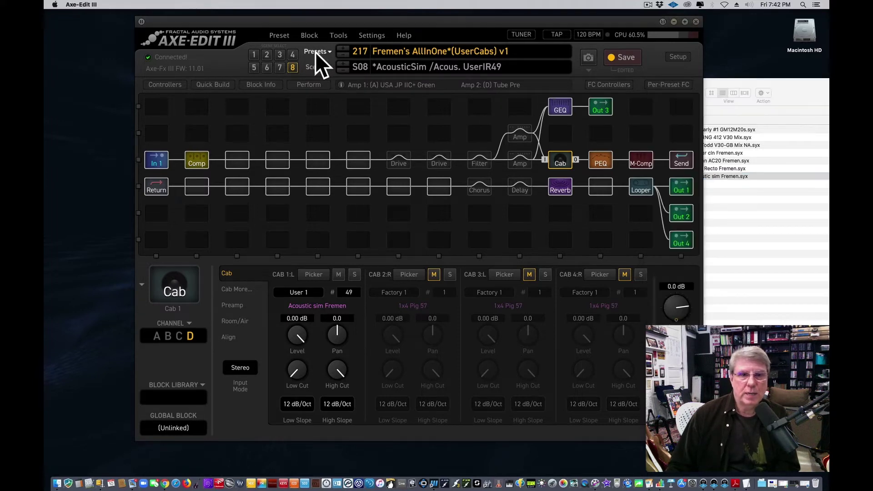
pyautogui.click(317, 53)
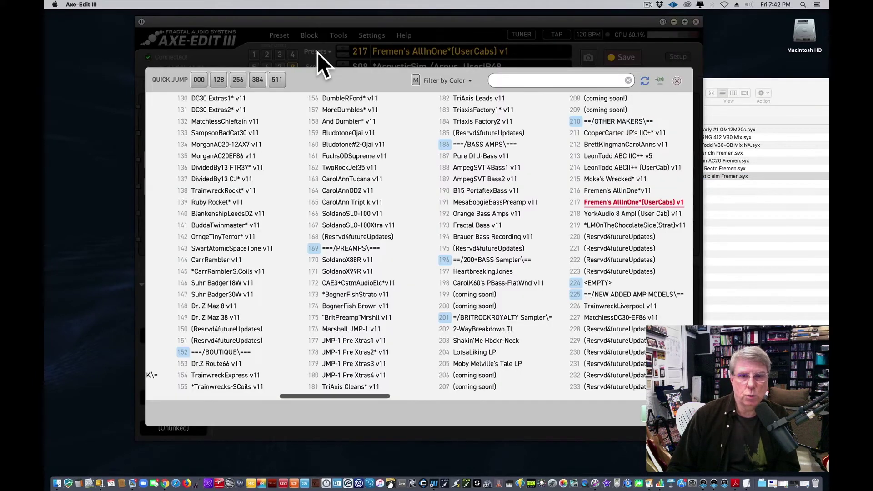
pyautogui.click(659, 213)
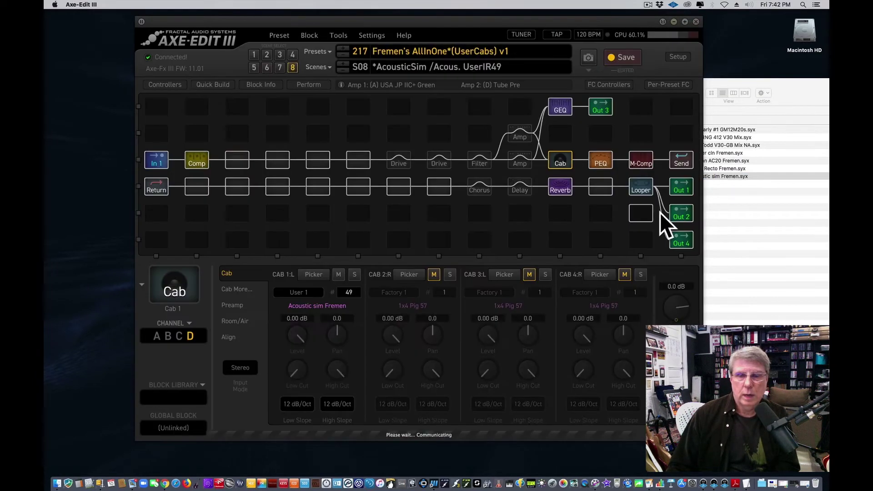
pyautogui.click(746, 82)
pyautogui.click(776, 137)
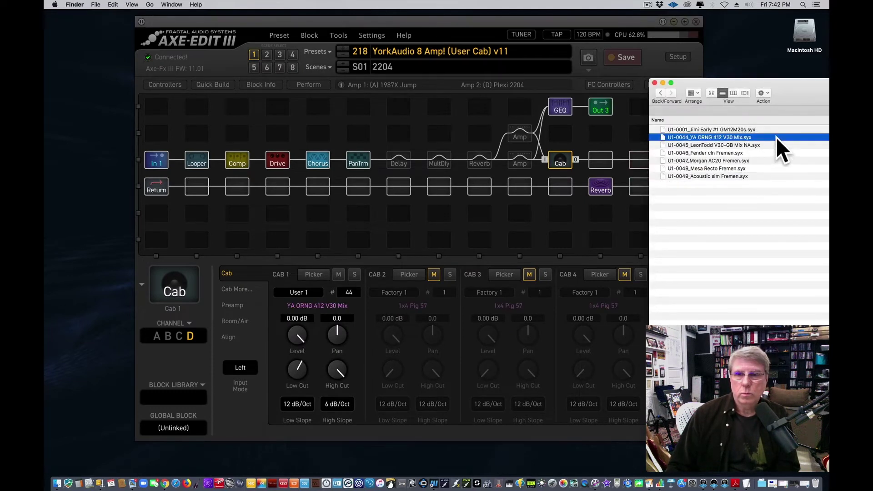
# - Load the YA ORNG 412 V30 Mix cab into Cab 1, then verify slot 44 in the refreshed cab picker
pyautogui.moveTo(693, 142); pyautogui.dragTo(432, 226)
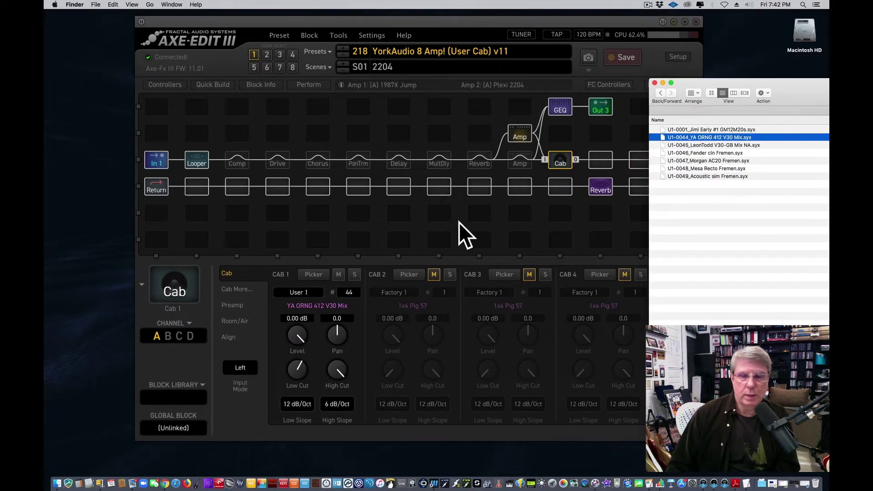
pyautogui.moveTo(663, 137); pyautogui.dragTo(321, 307)
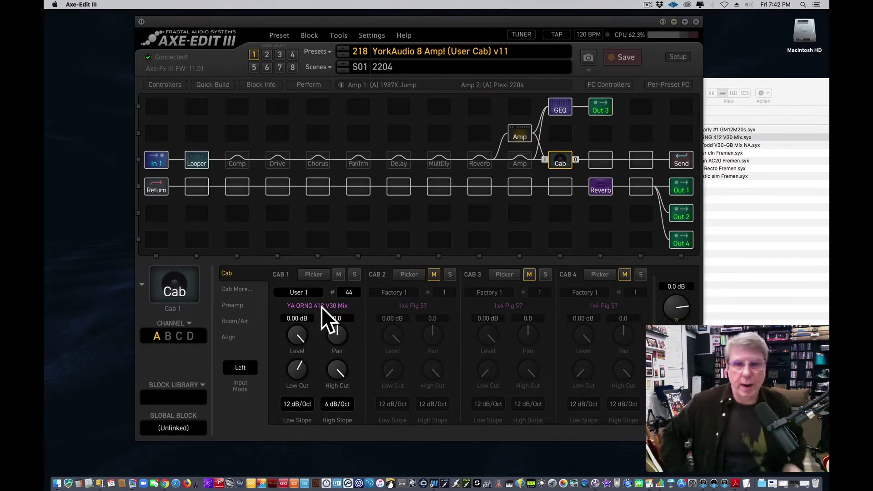
pyautogui.click(315, 274)
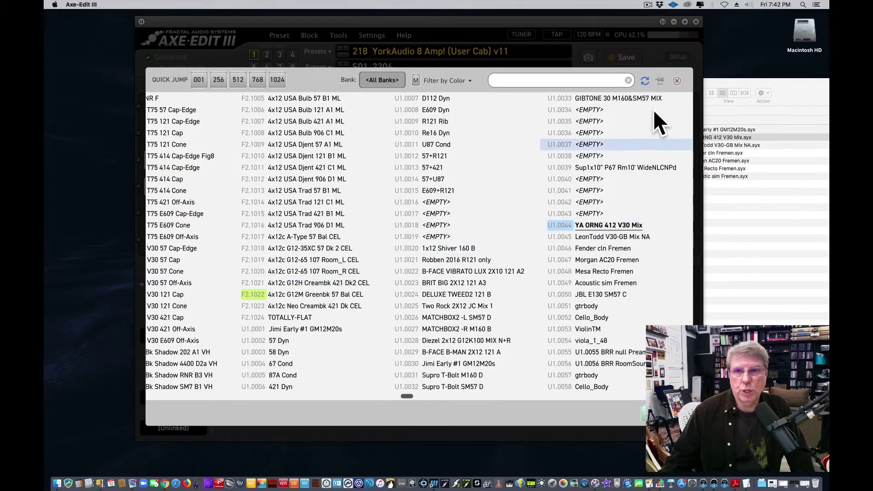
pyautogui.click(645, 80)
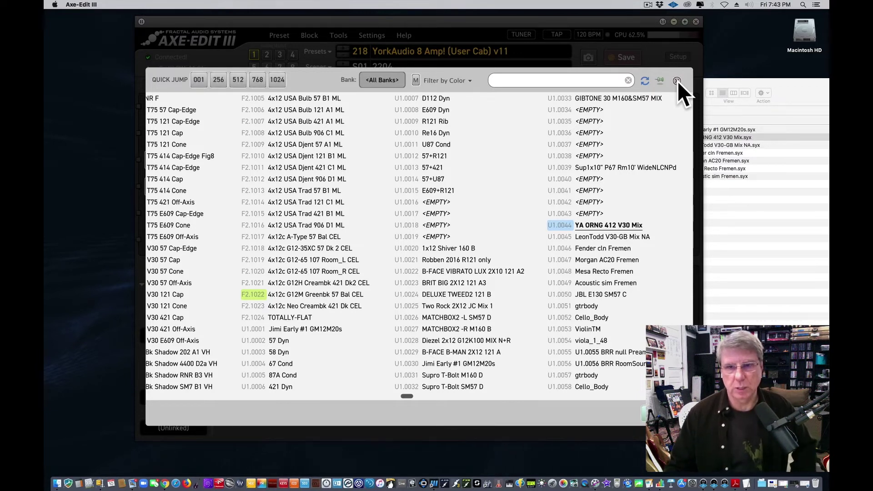
# - Close the cab picker and switch to preset 211 CooperCarter JP's IIC+* v11, reviewing its scenes
pyautogui.click(677, 82)
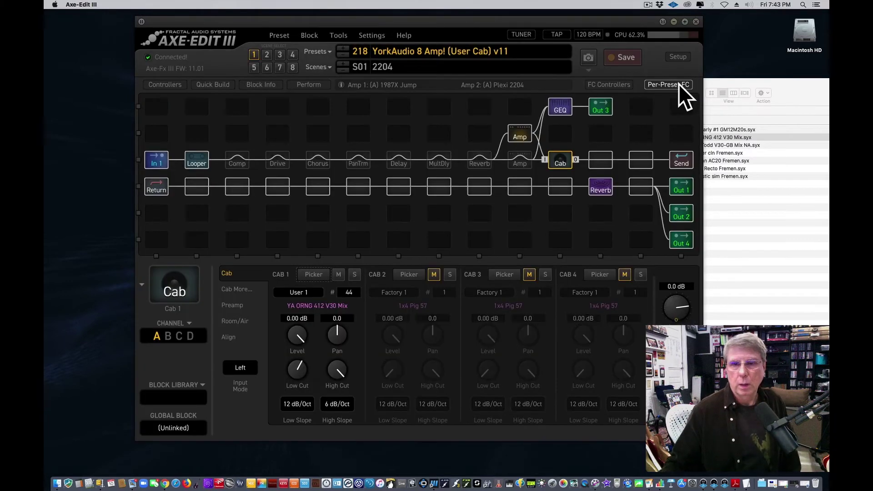
pyautogui.click(313, 52)
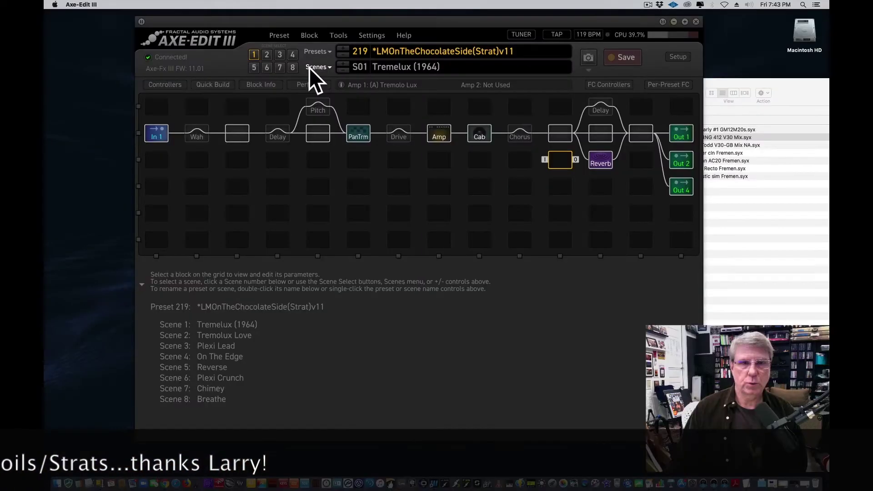
pyautogui.click(312, 67)
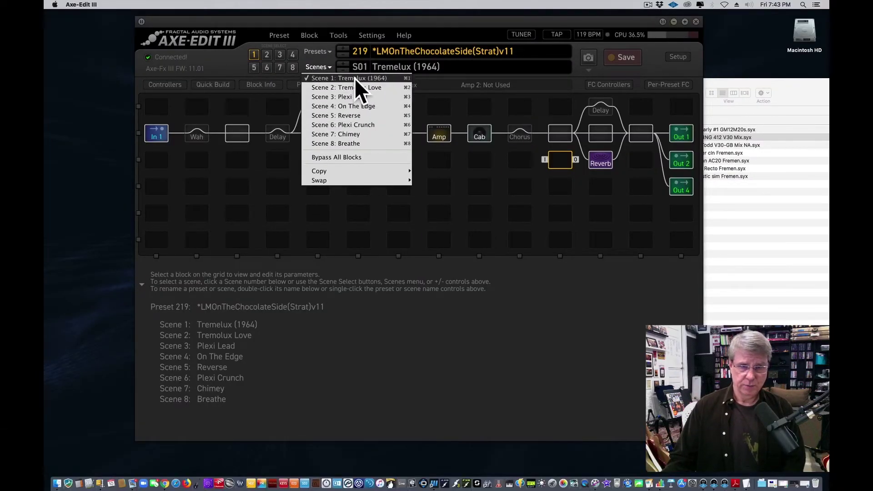
pyautogui.click(324, 53)
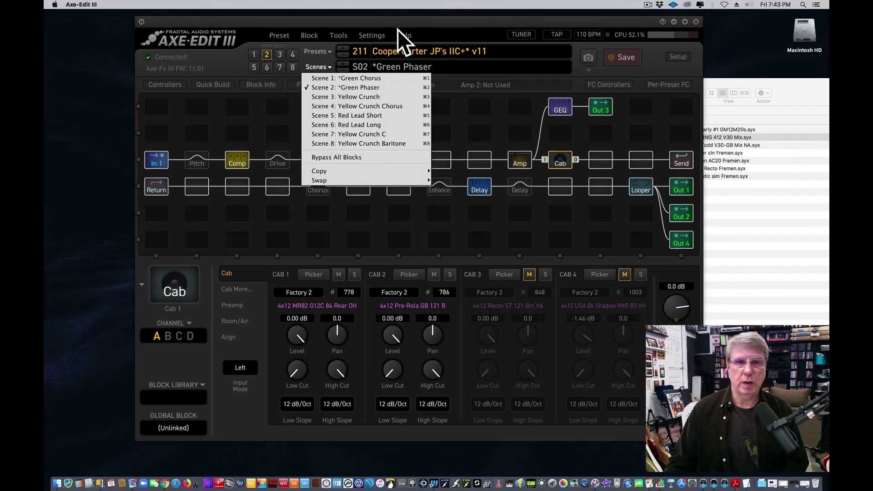
# - Close the scene list on S02 *Green Phaser and move the cab files window off the grid
pyautogui.click(411, 23)
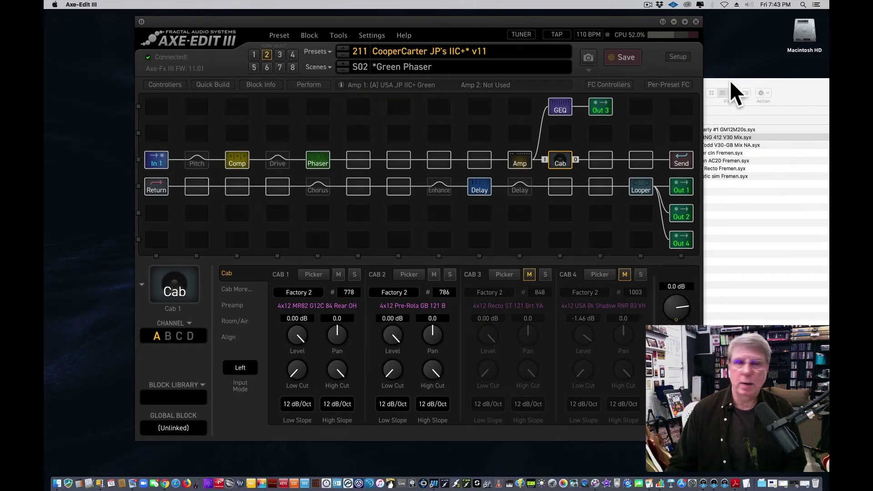
pyautogui.click(717, 84)
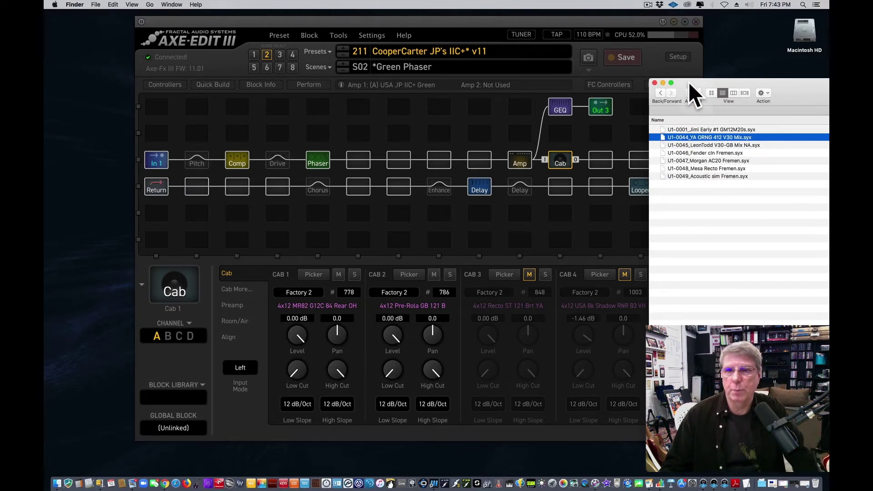
pyautogui.moveTo(690, 80); pyautogui.dragTo(750, 71)
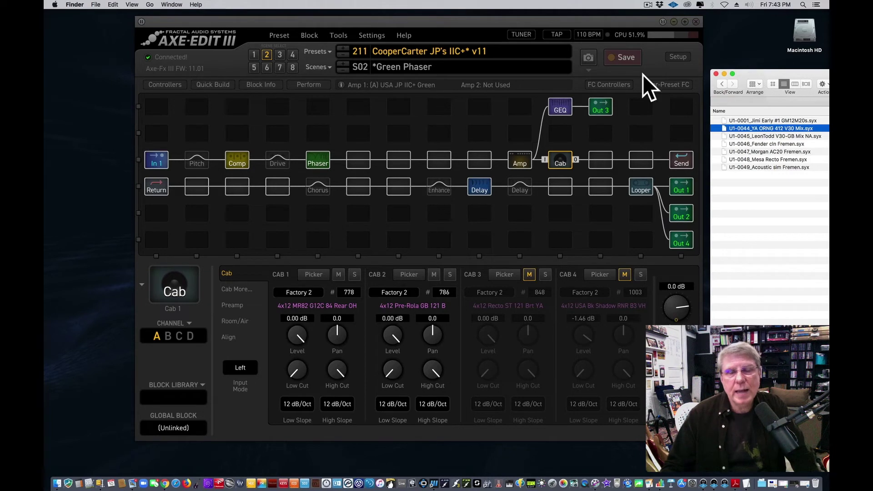
# - Open Tools > Axe-Manage Cabs and toggle the side list of cab files off and back on
pyautogui.click(332, 36)
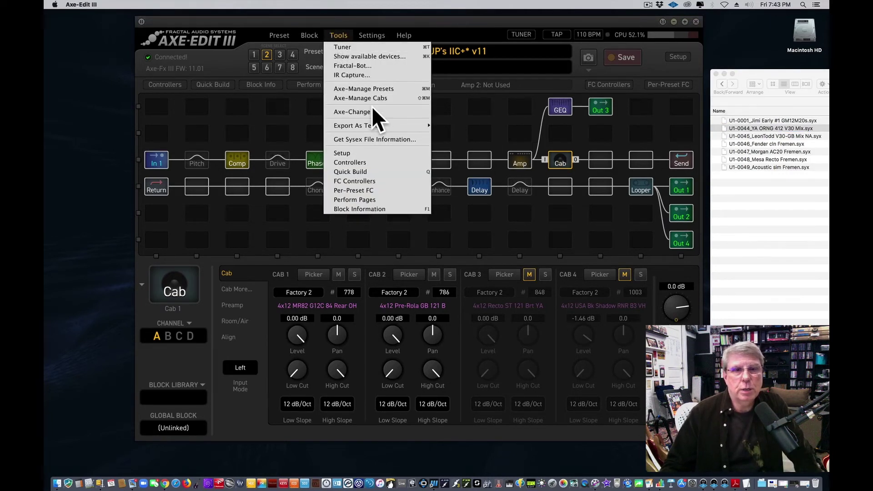
pyautogui.click(383, 97)
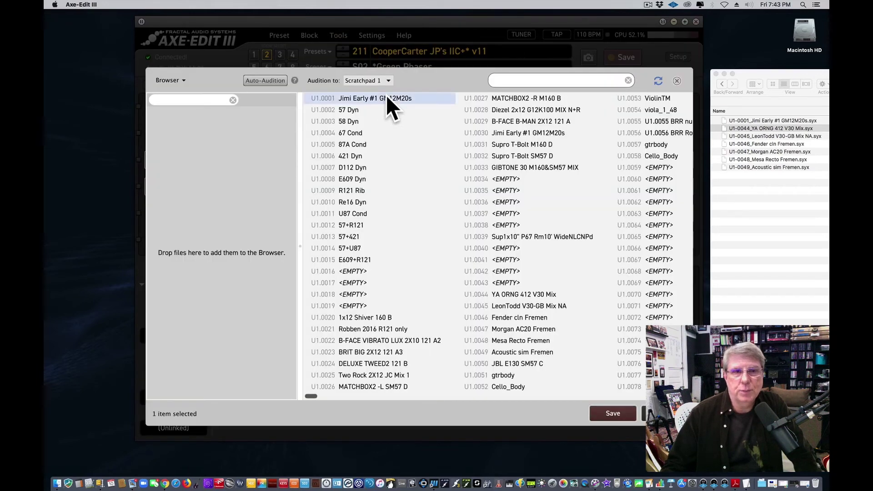
pyautogui.click(166, 79)
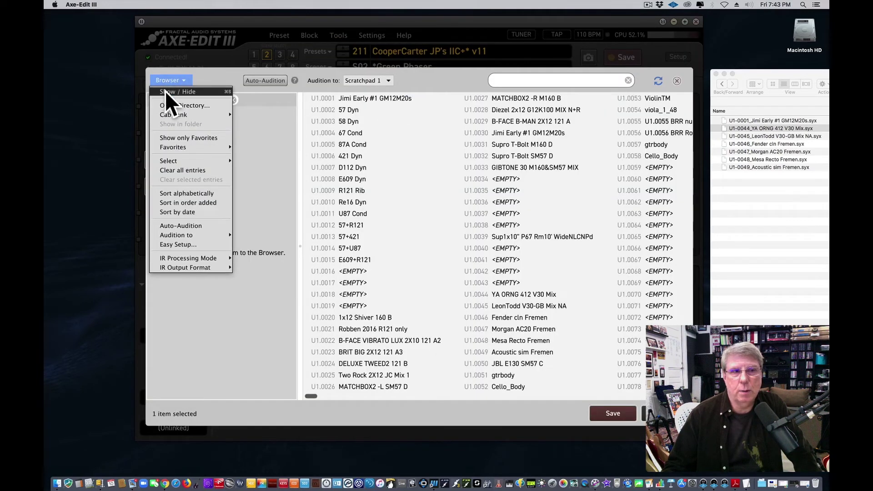
pyautogui.click(165, 92)
pyautogui.click(168, 79)
pyautogui.click(169, 91)
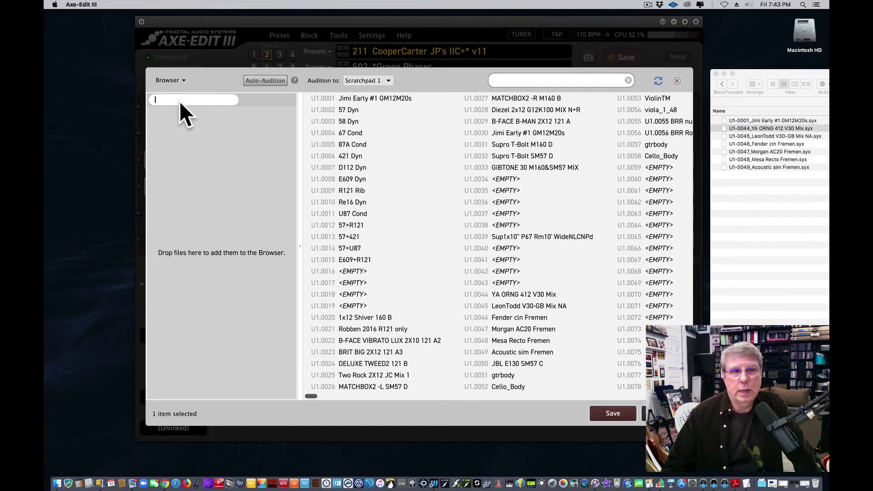
# - Scan the For FW 11+ user cab install folder via Browser > Open Directory, listing all 7 cabs
pyautogui.click(172, 81)
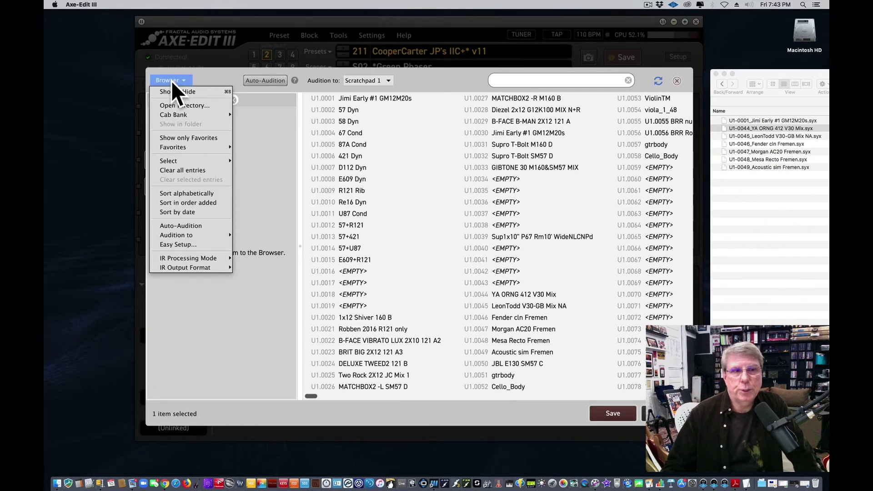
pyautogui.click(178, 105)
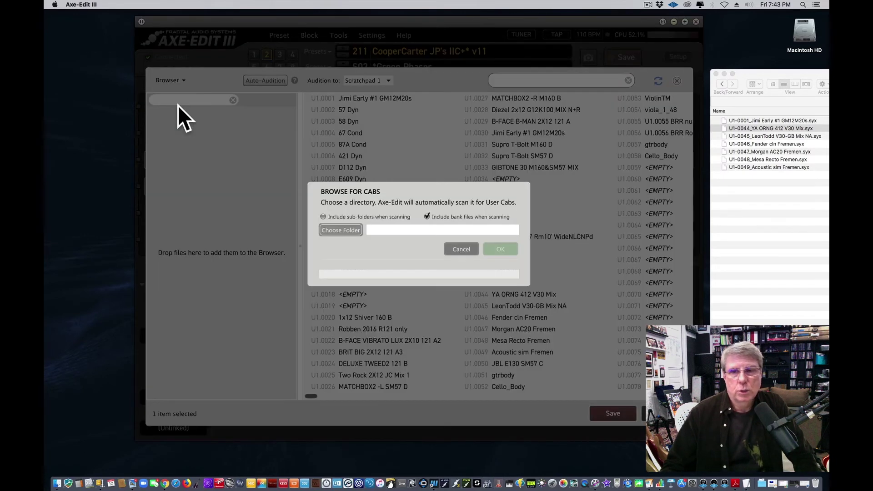
pyautogui.click(337, 230)
pyautogui.click(435, 49)
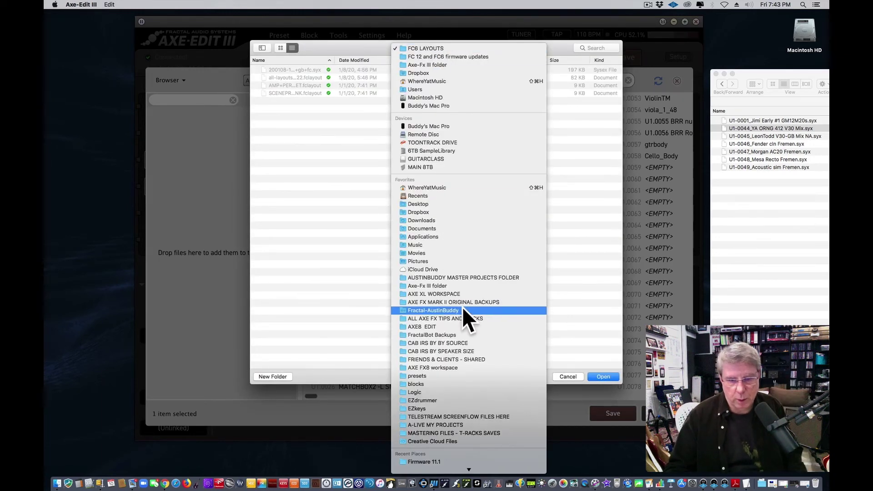
pyautogui.click(460, 467)
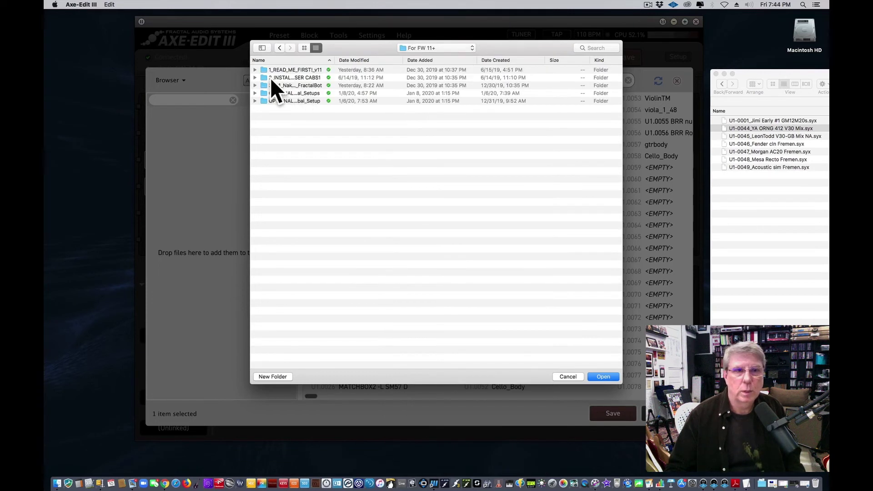
pyautogui.doubleClick(305, 75)
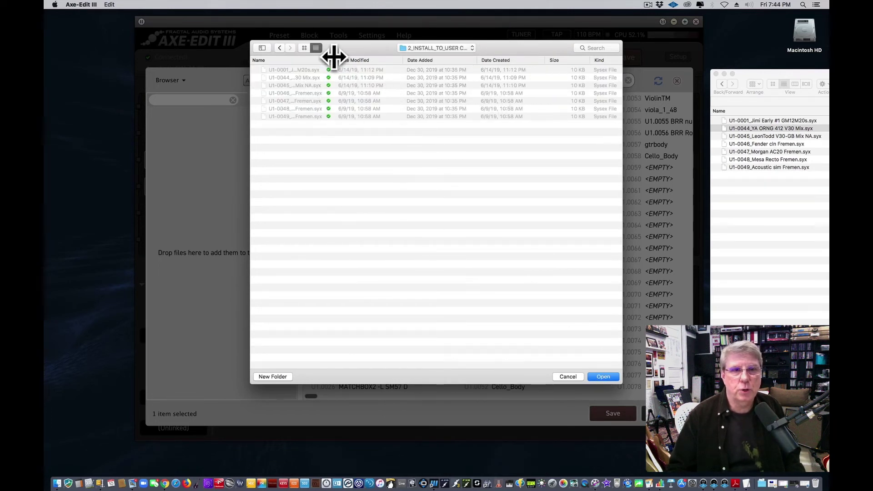
pyautogui.moveTo(333, 60); pyautogui.dragTo(386, 60)
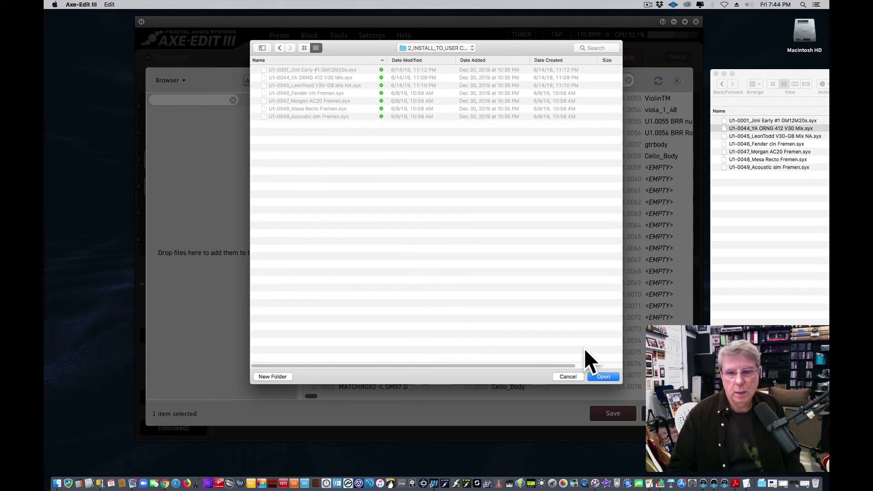
pyautogui.click(600, 376)
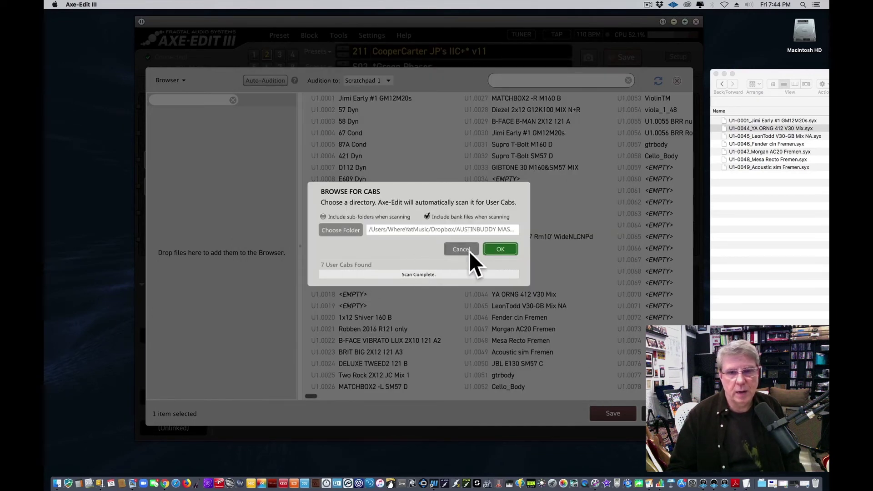
pyautogui.click(500, 249)
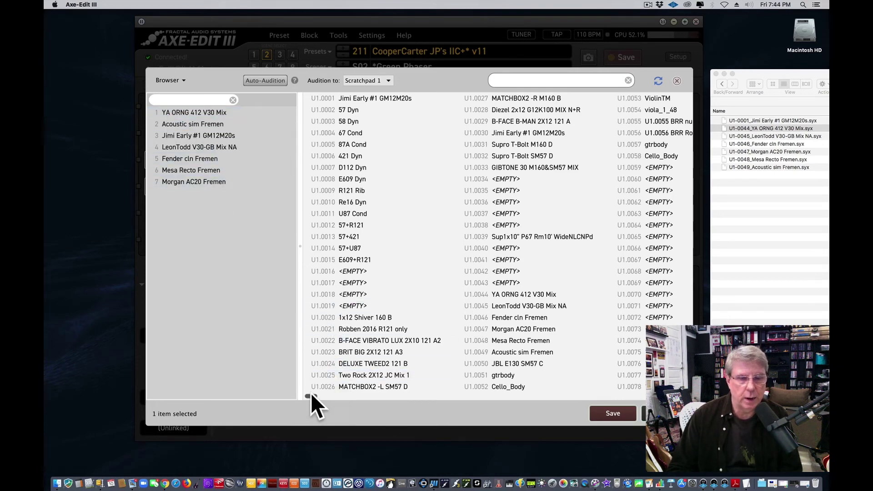
# - Place the Acoustic sim Fremen cab into user slot U1.0049
pyautogui.moveTo(310, 393); pyautogui.dragTo(293, 392)
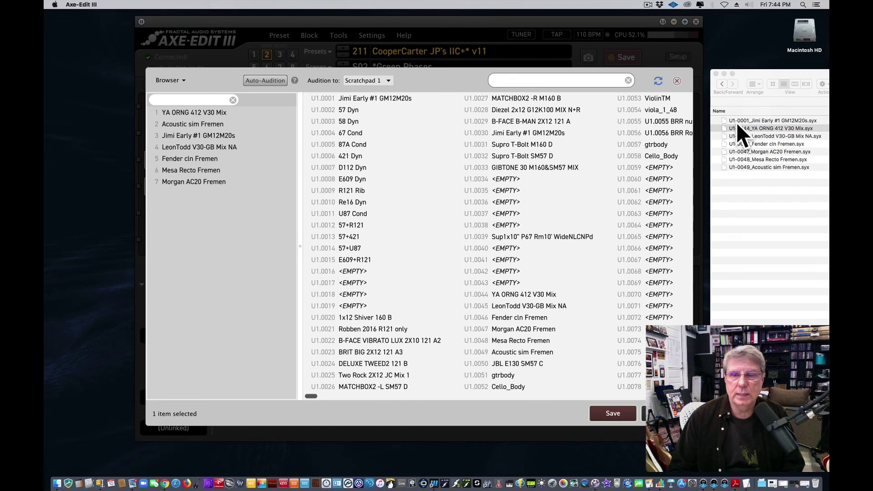
pyautogui.moveTo(765, 80); pyautogui.dragTo(759, 70)
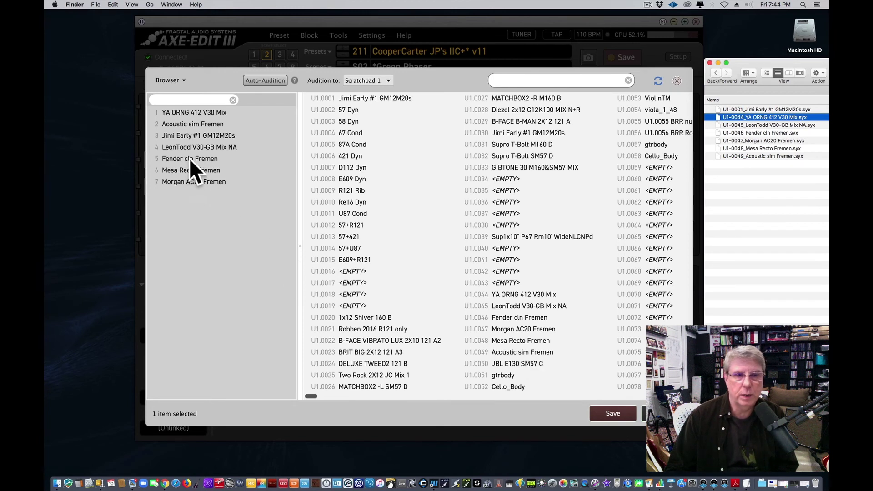
pyautogui.moveTo(184, 123); pyautogui.dragTo(579, 352)
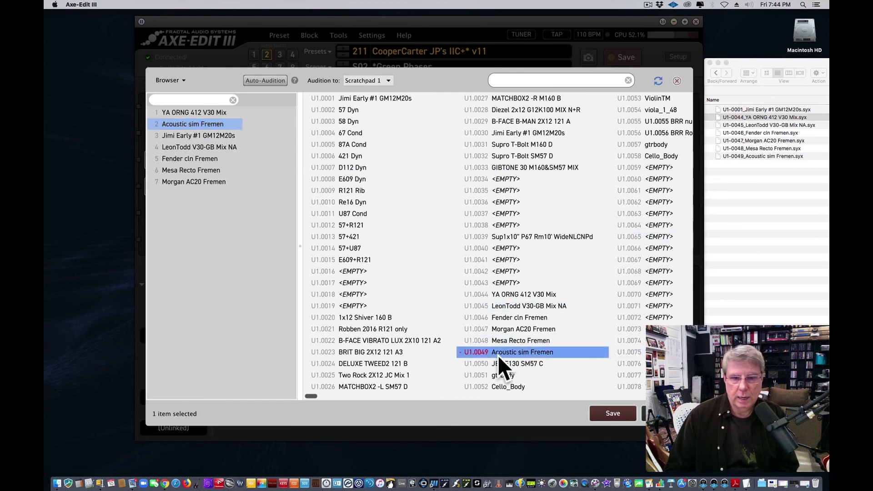
# - Save the changed user cab slots to the device and close Axe-Manage Cabs
pyautogui.click(616, 415)
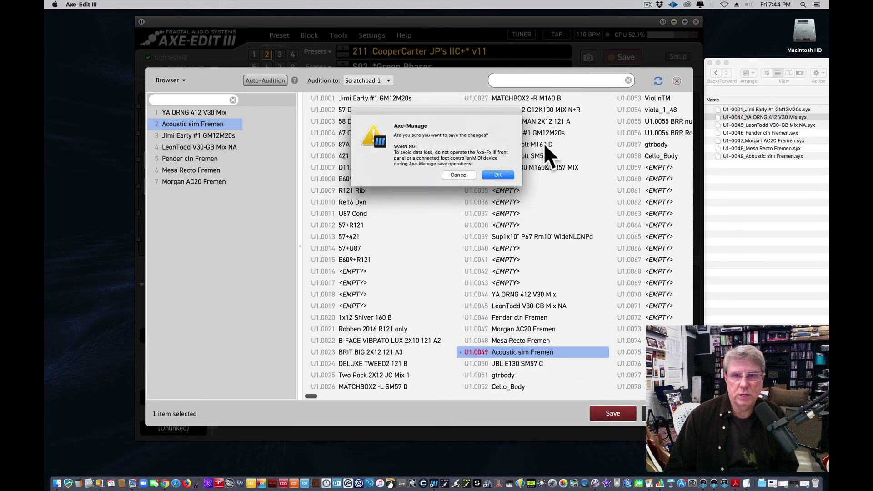
pyautogui.click(497, 176)
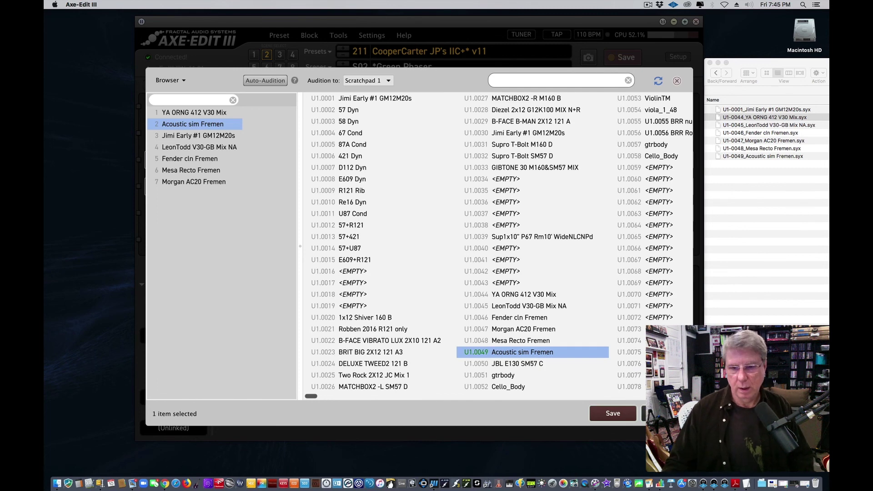
pyautogui.click(645, 412)
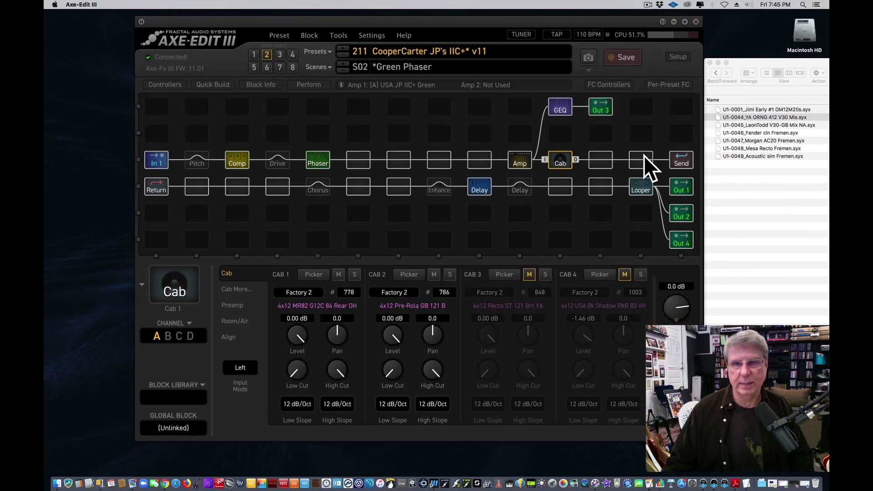
pyautogui.click(648, 6)
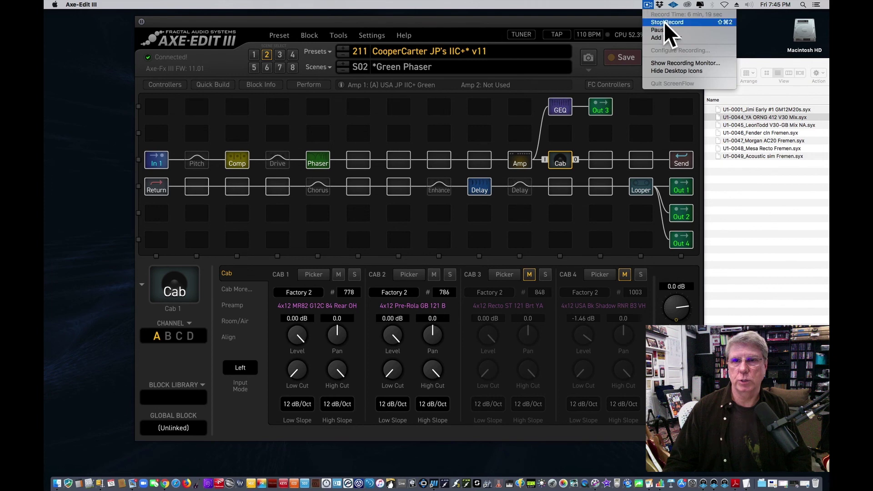